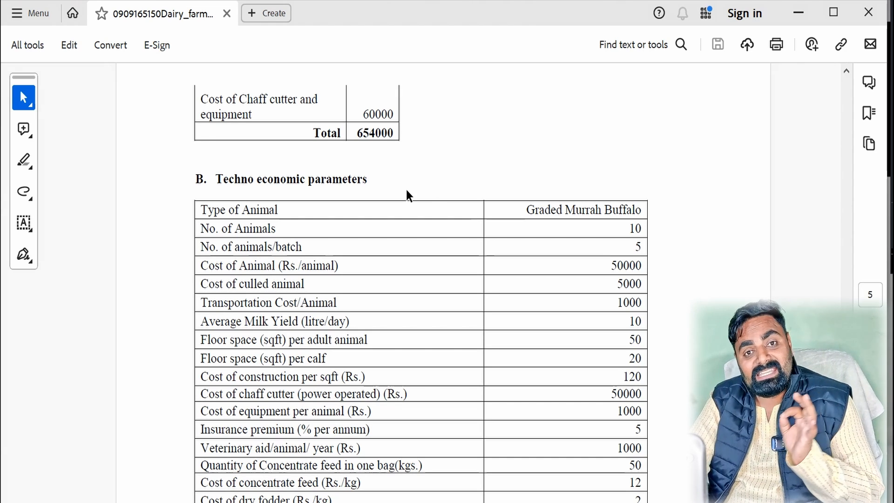
# Review the techno-economic parameters and feeding schedule, temporarily outlining the Total Concentrate Feed Consumed heading and table in red
pyautogui.scroll(-6, 409, 196)
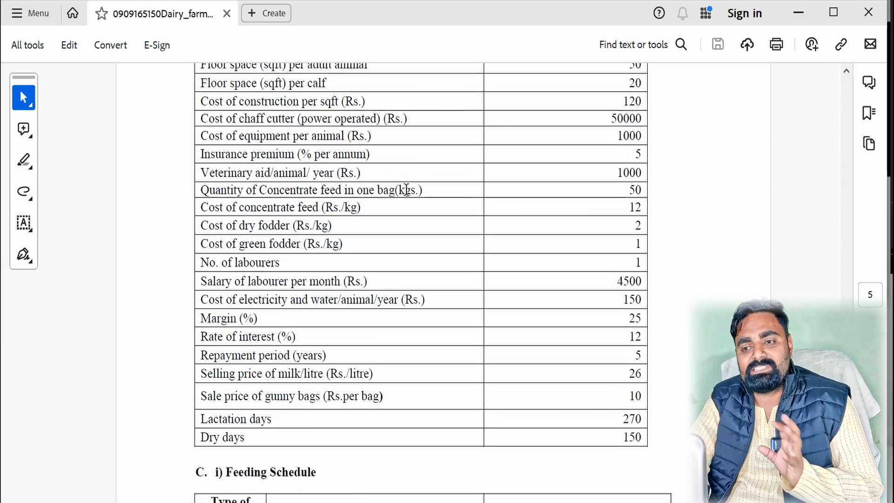
pyautogui.scroll(-7, 408, 195)
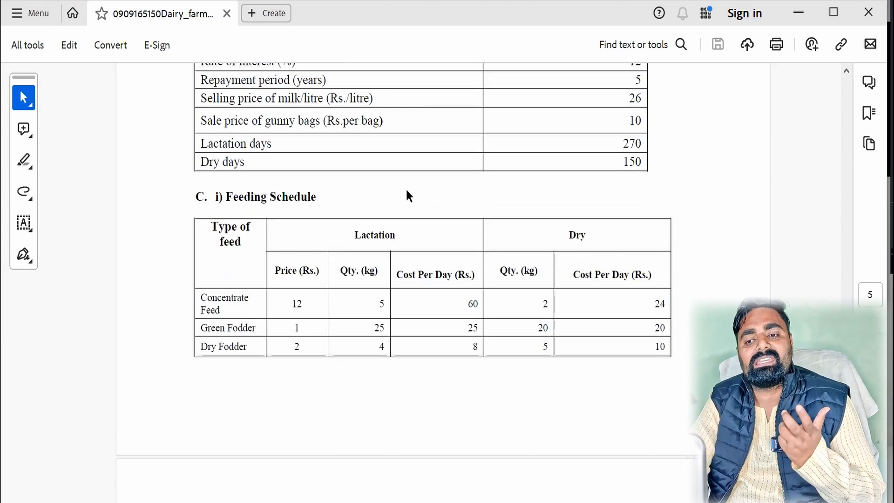
pyautogui.scroll(-8, 408, 195)
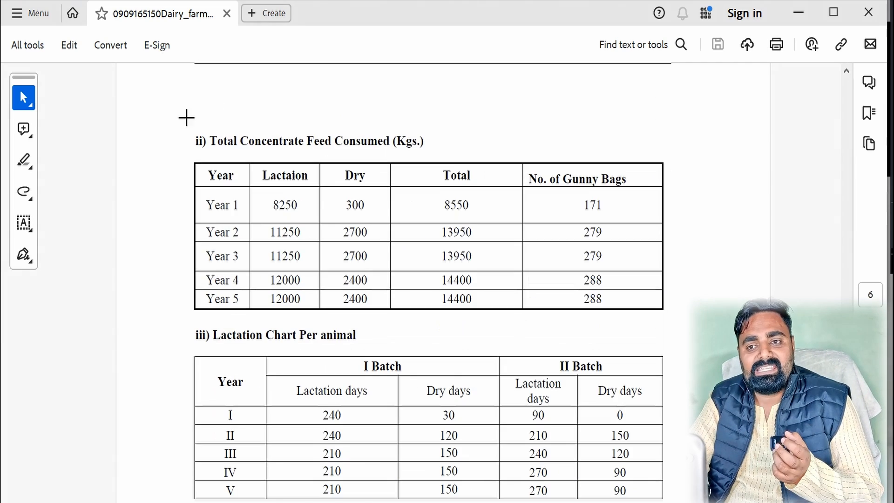
pyautogui.moveTo(177, 122); pyautogui.dragTo(460, 156)
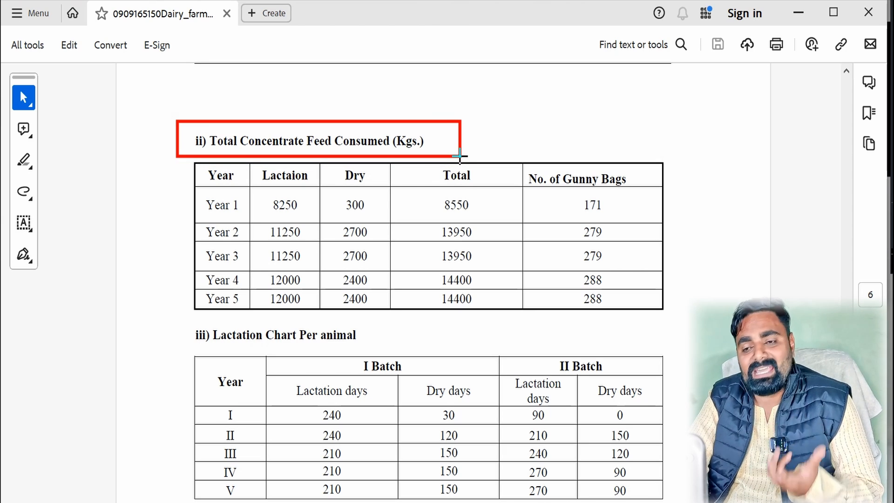
pyautogui.moveTo(251, 184)
pyautogui.mouseDown()
pyautogui.moveTo(423, 276)
pyautogui.moveTo(653, 314)
pyautogui.mouseUp()
pyautogui.press('e')
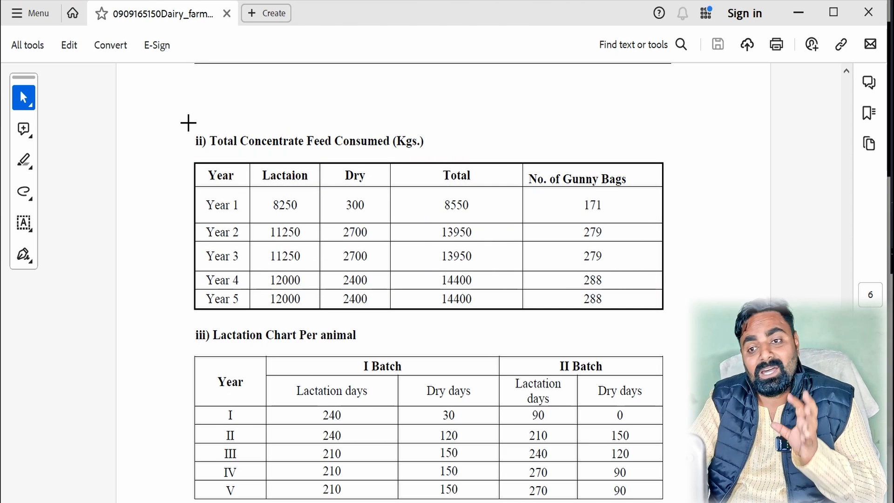
pyautogui.moveTo(188, 123); pyautogui.dragTo(673, 310)
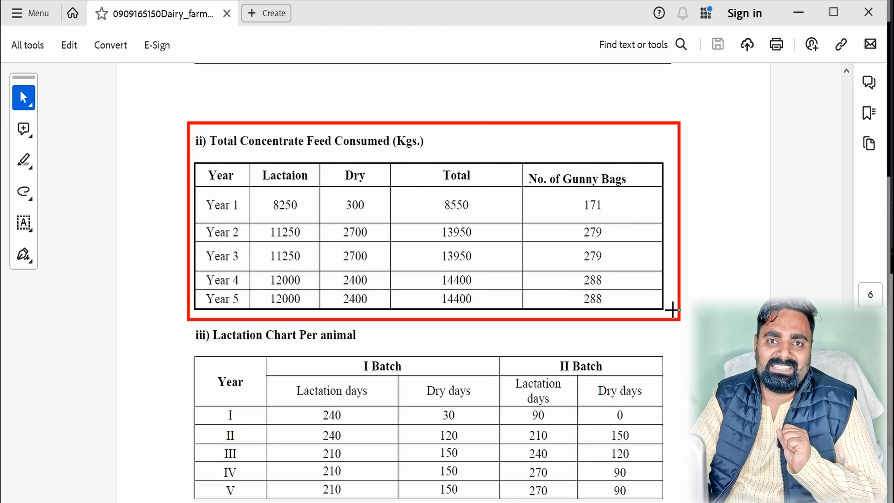
pyautogui.press('e')
# Review the Economics section, then outline the BCR & IRR heading and the present-worth, B.C. Ratio and I.R.R. table in red
pyautogui.scroll(-3, 702, 251)
pyautogui.scroll(-10, 703, 252)
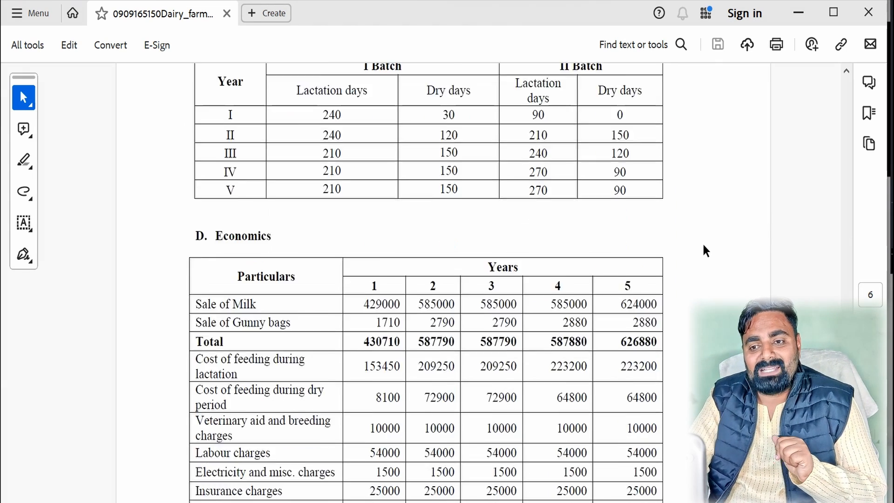
pyautogui.moveTo(187, 96)
pyautogui.mouseDown()
pyautogui.moveTo(205, 126)
pyautogui.moveTo(303, 126)
pyautogui.mouseUp()
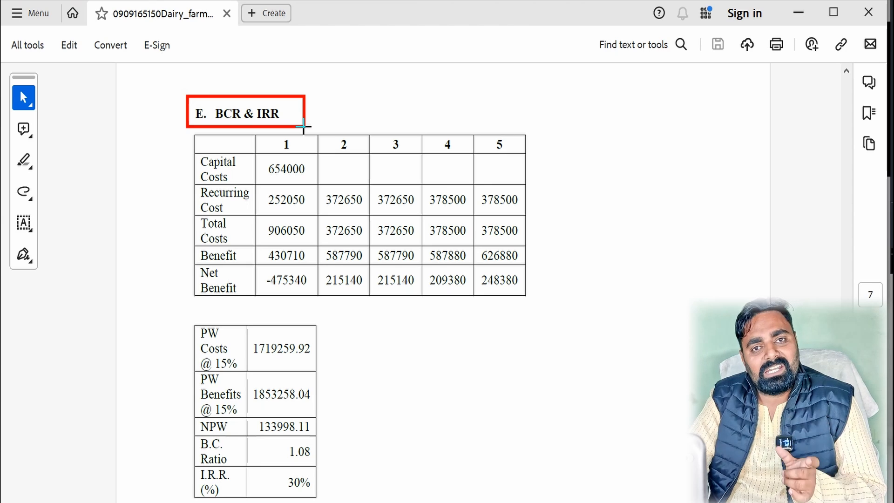
pyautogui.moveTo(169, 308)
pyautogui.mouseDown()
pyautogui.moveTo(205, 390)
pyautogui.moveTo(375, 502)
pyautogui.moveTo(393, 501)
pyautogui.mouseUp()
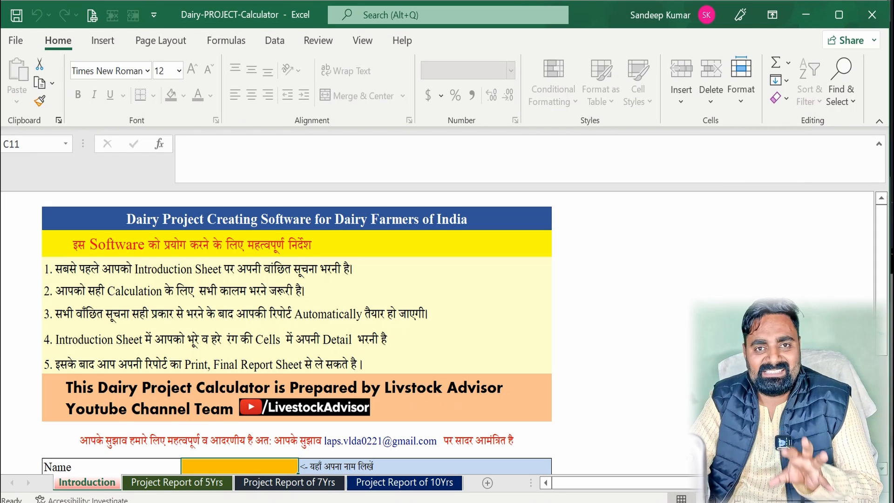
# In the Dairy-PROJECT-Calculator workbook in Excel, outline the title and the 5, 7 and 10-year report sheet names, then clear the marks
pyautogui.moveTo(112, 197)
pyautogui.mouseDown()
pyautogui.moveTo(284, 234)
pyautogui.moveTo(490, 232)
pyautogui.mouseUp()
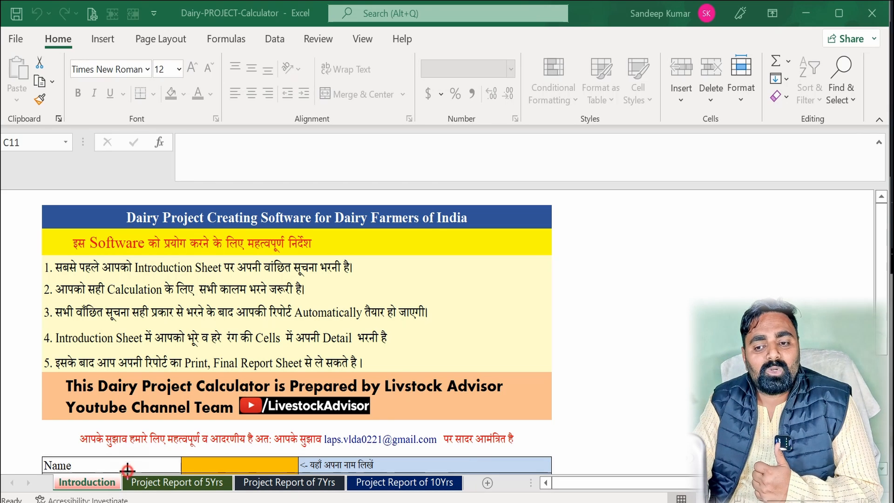
pyautogui.moveTo(127, 470); pyautogui.dragTo(230, 497)
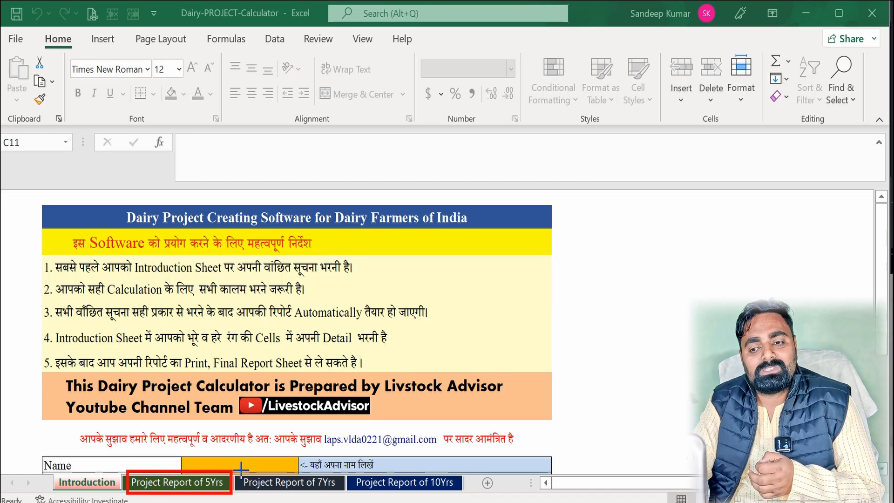
pyautogui.moveTo(235, 470); pyautogui.dragTo(341, 494)
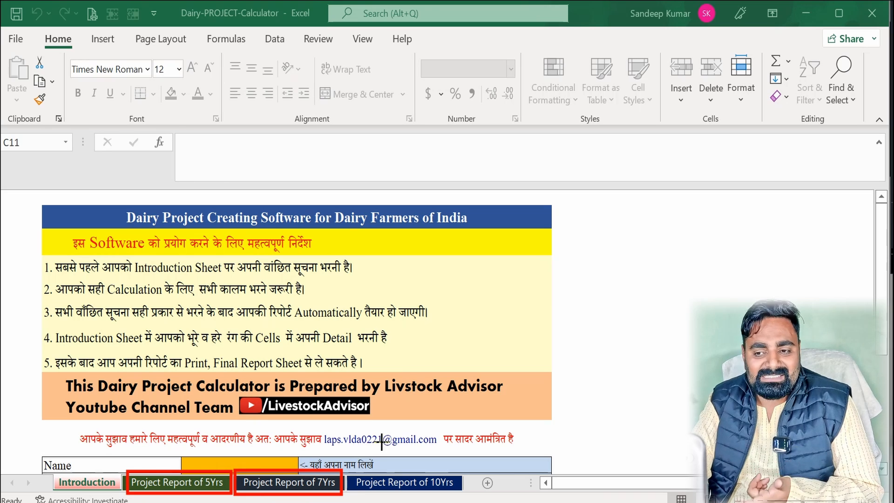
pyautogui.moveTo(350, 466)
pyautogui.mouseDown()
pyautogui.moveTo(397, 497)
pyautogui.moveTo(470, 494)
pyautogui.mouseUp()
pyautogui.press('e')
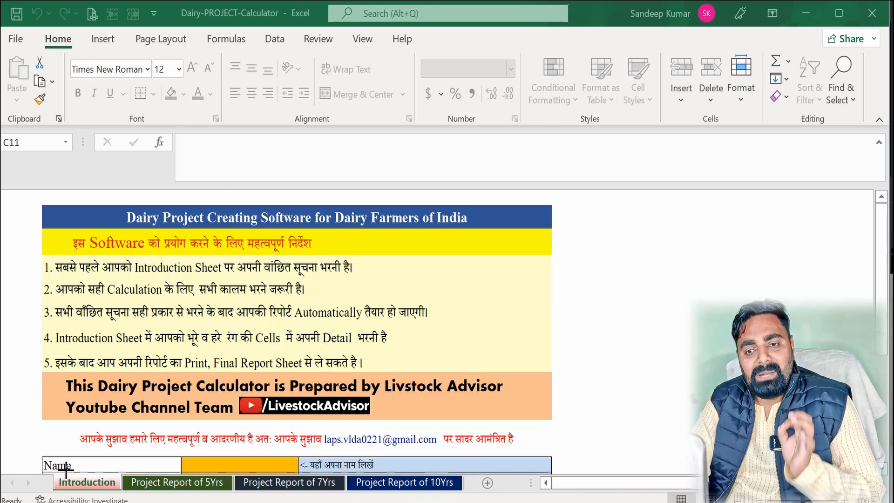
# Outline the Introduction sheet name and its five usage instructions in red, then clear the marks
pyautogui.moveTo(52, 471); pyautogui.dragTo(125, 492)
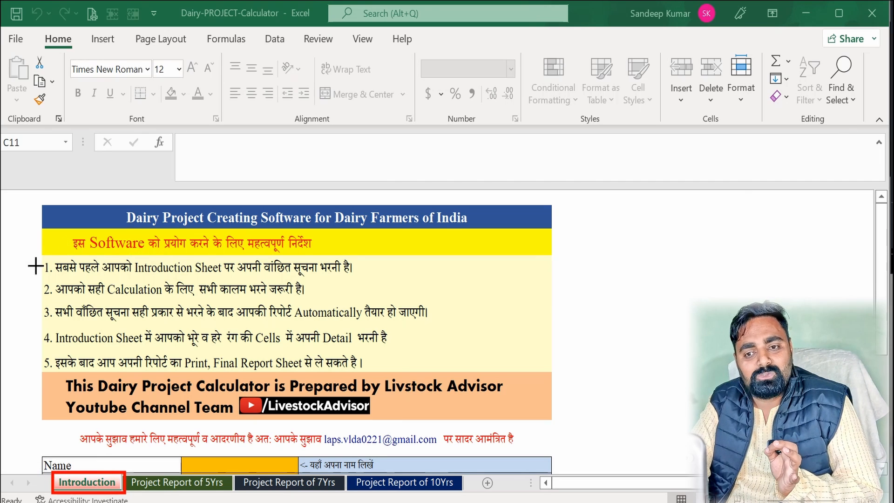
pyautogui.moveTo(29, 253)
pyautogui.mouseDown()
pyautogui.moveTo(276, 339)
pyautogui.moveTo(410, 368)
pyautogui.mouseUp()
pyautogui.press('Escape')
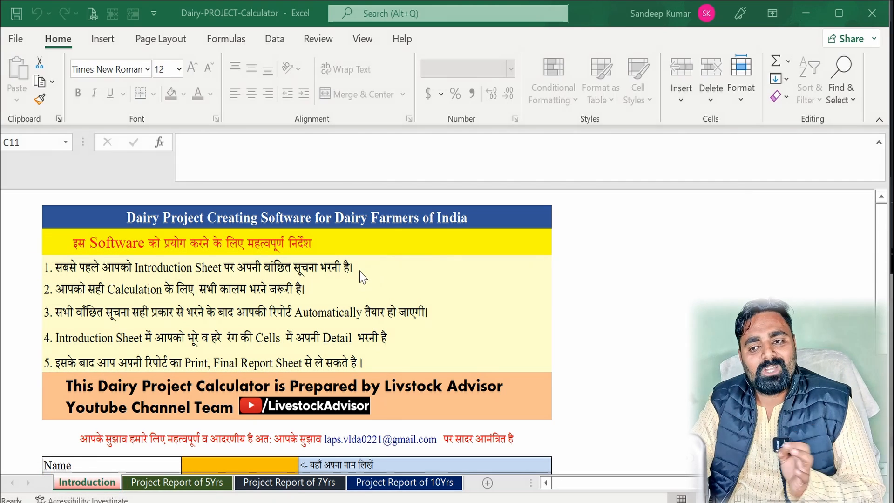
# Underline each of the five usage instructions in red while reading them, then erase the underlines
pyautogui.moveTo(45, 275); pyautogui.dragTo(355, 277)
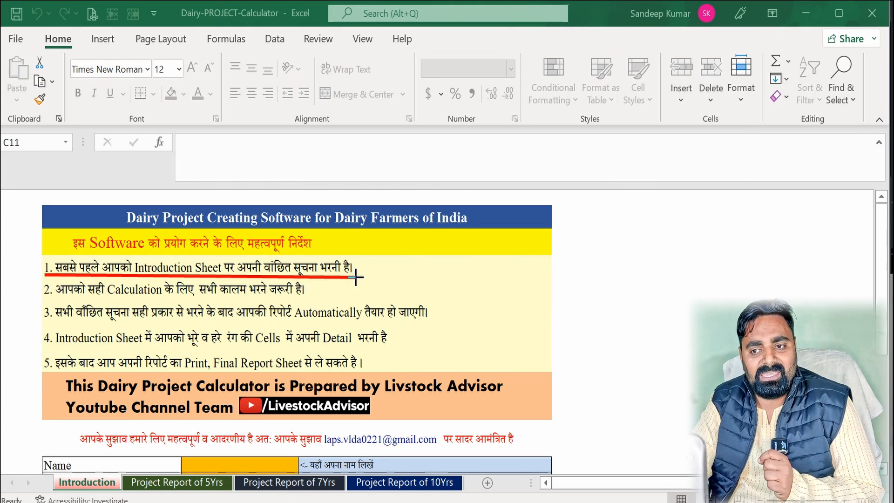
pyautogui.moveTo(45, 298); pyautogui.dragTo(309, 297)
pyautogui.moveTo(44, 322); pyautogui.dragTo(432, 321)
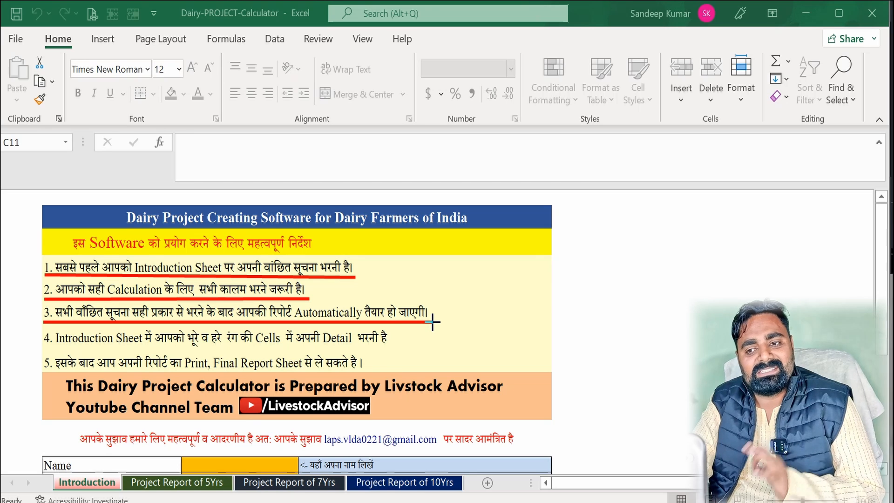
pyautogui.moveTo(43, 345); pyautogui.dragTo(395, 346)
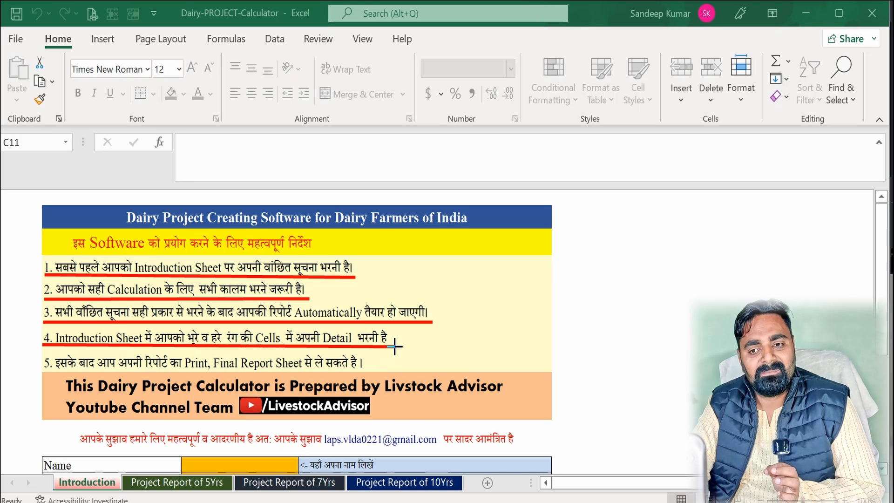
pyautogui.moveTo(44, 372); pyautogui.dragTo(370, 371)
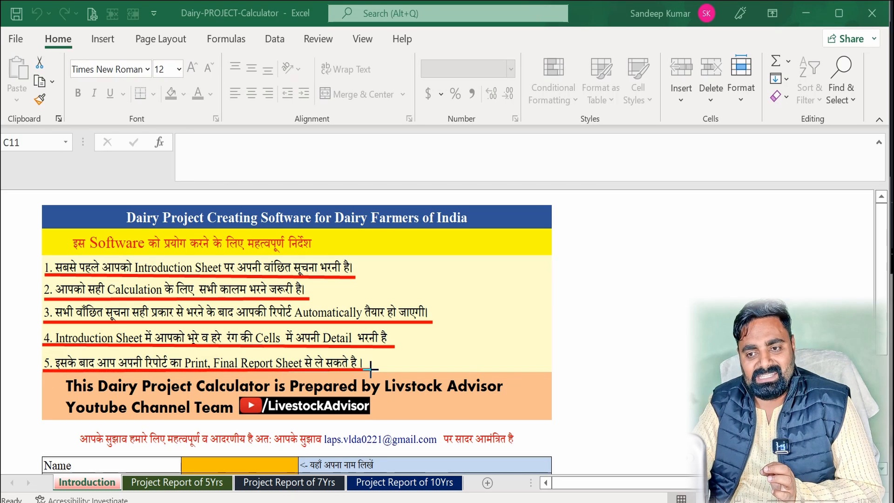
pyautogui.press('e')
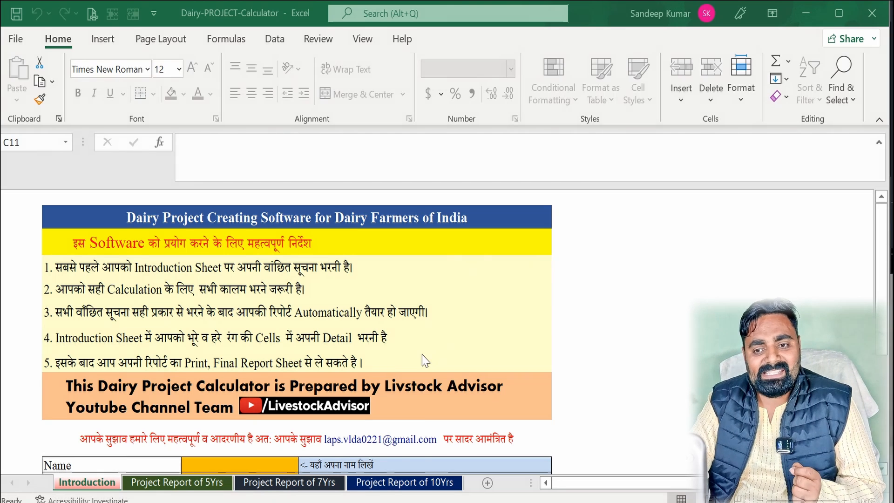
# Point out the orange applicant cells and green project cells with temporary red outlines, and look over the blank contact, village and district cells
pyautogui.scroll(-5, 422, 363)
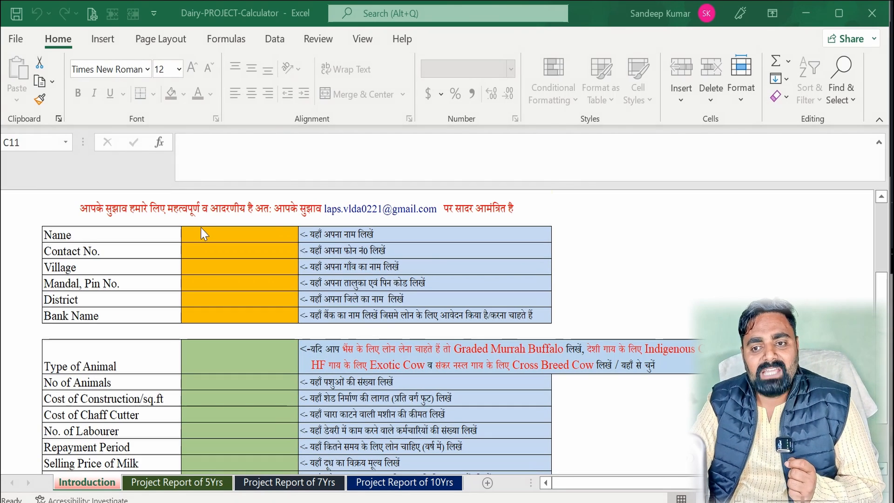
pyautogui.moveTo(179, 219); pyautogui.dragTo(301, 326)
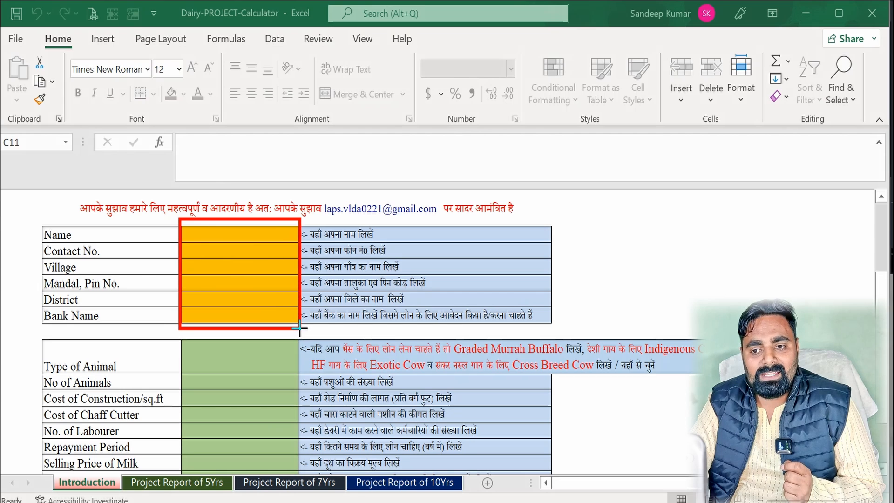
pyautogui.moveTo(181, 334)
pyautogui.mouseDown()
pyautogui.moveTo(302, 449)
pyautogui.moveTo(298, 470)
pyautogui.mouseUp()
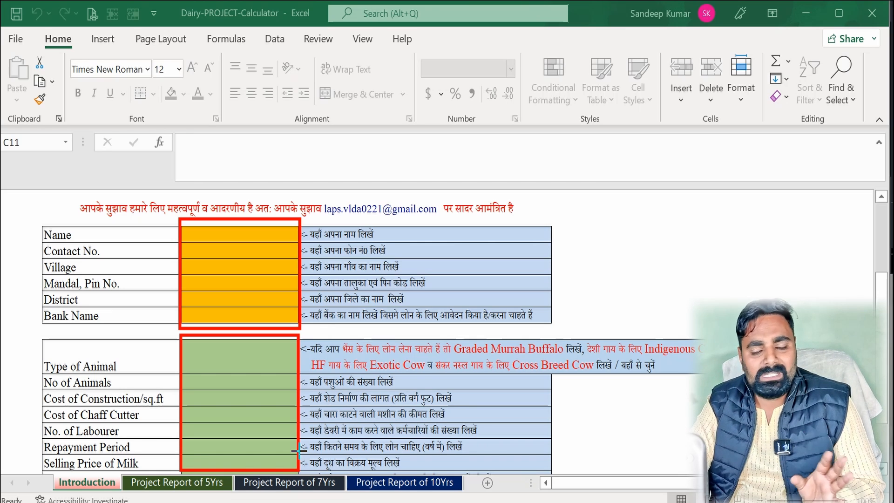
pyautogui.press('Escape')
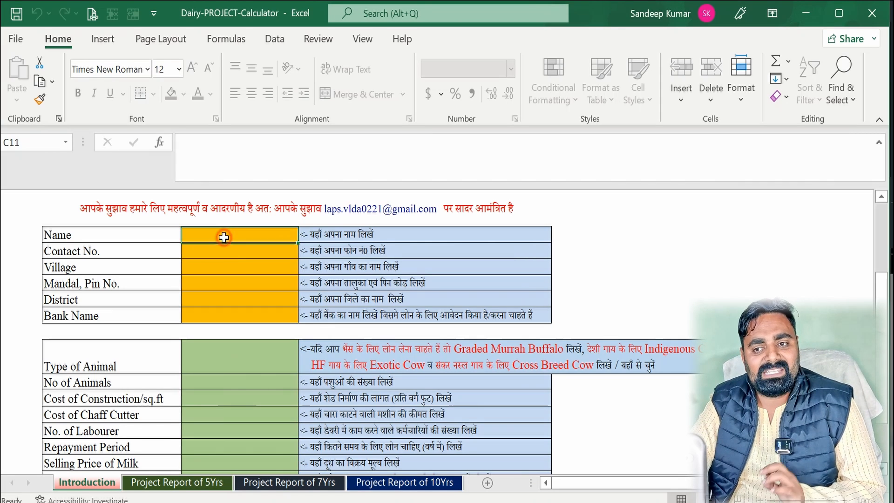
pyautogui.click(238, 253)
pyautogui.click(232, 264)
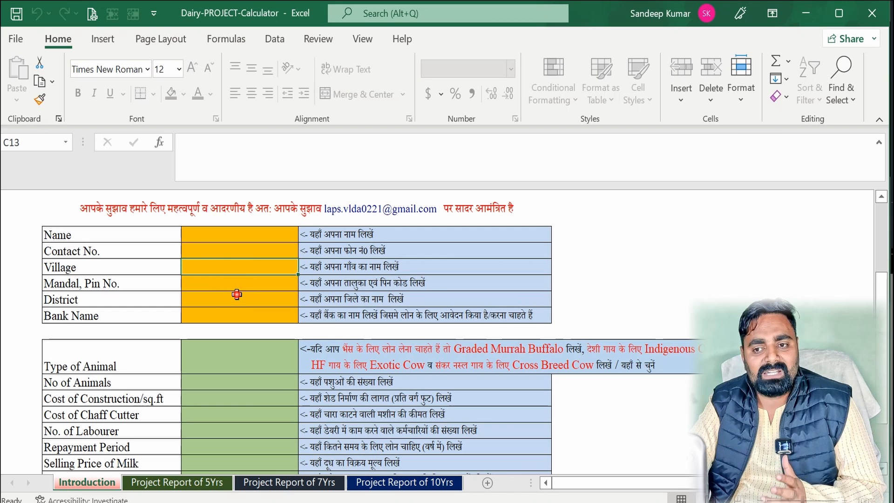
pyautogui.click(236, 296)
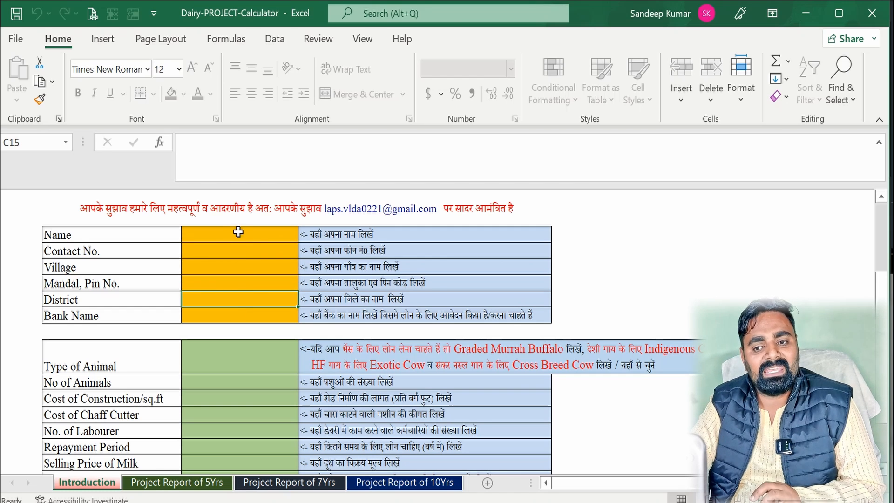
# Examine the owner details, capital cost and techno-economic parameters on the Project Report of 5Yrs sheet
pyautogui.click(185, 487)
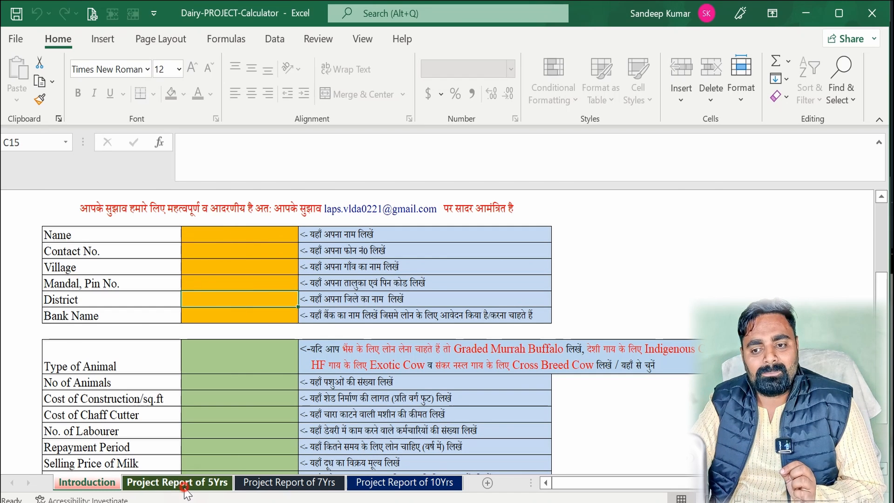
pyautogui.scroll(-2, 196, 340)
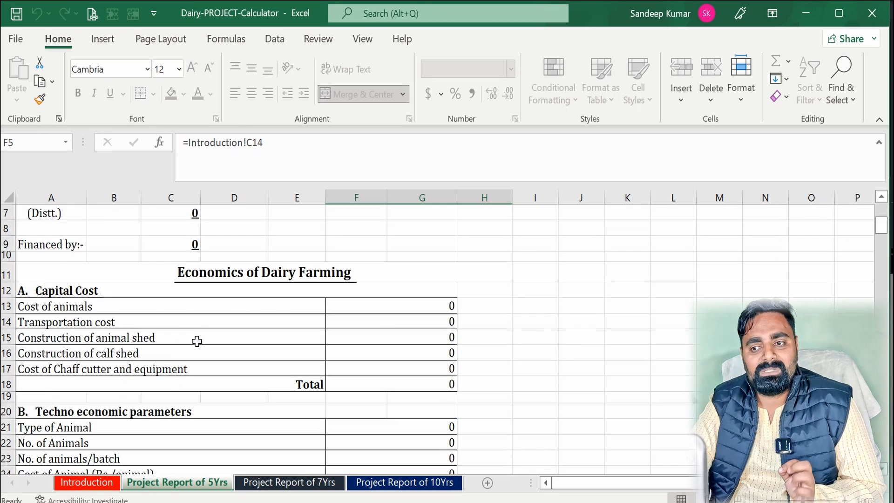
pyautogui.scroll(-3, 197, 341)
pyautogui.scroll(-1, 197, 340)
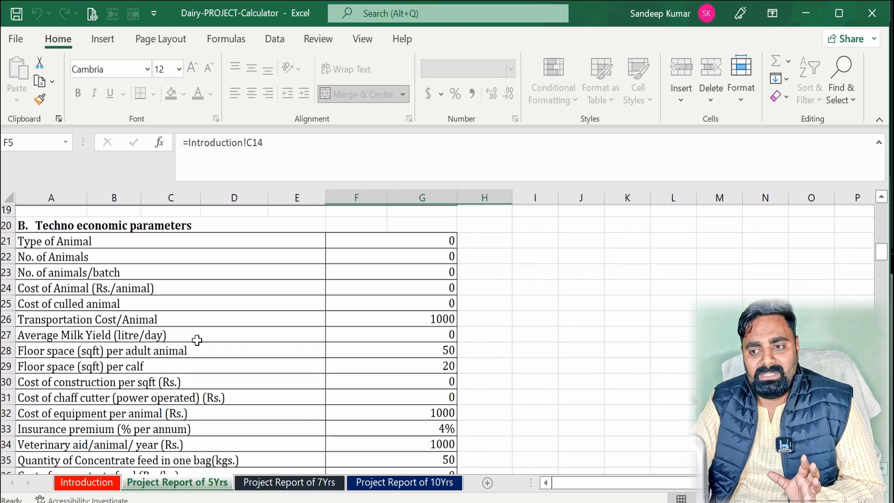
pyautogui.click(414, 317)
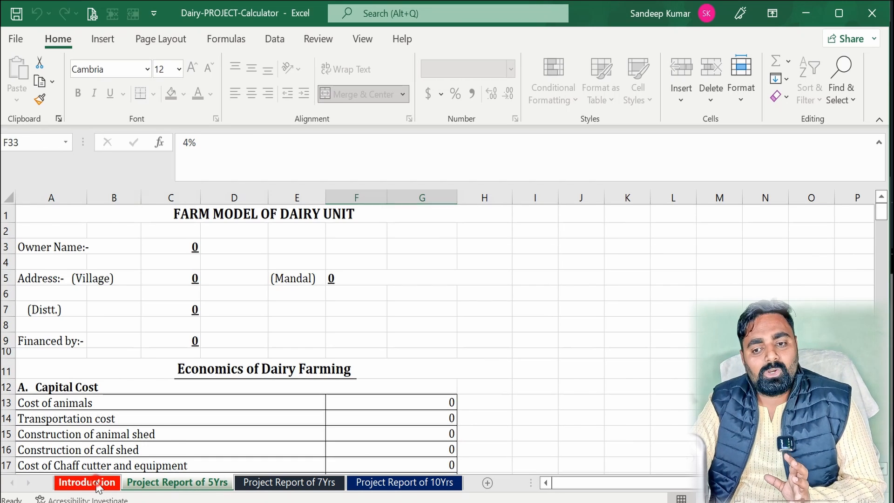
# Fill in the applicant's name and contact number on the Introduction sheet
pyautogui.click(87, 482)
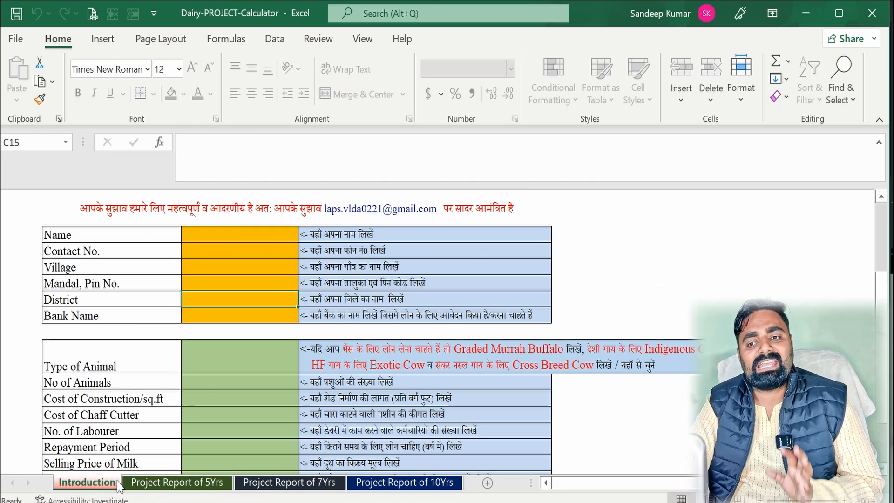
pyautogui.click(239, 239)
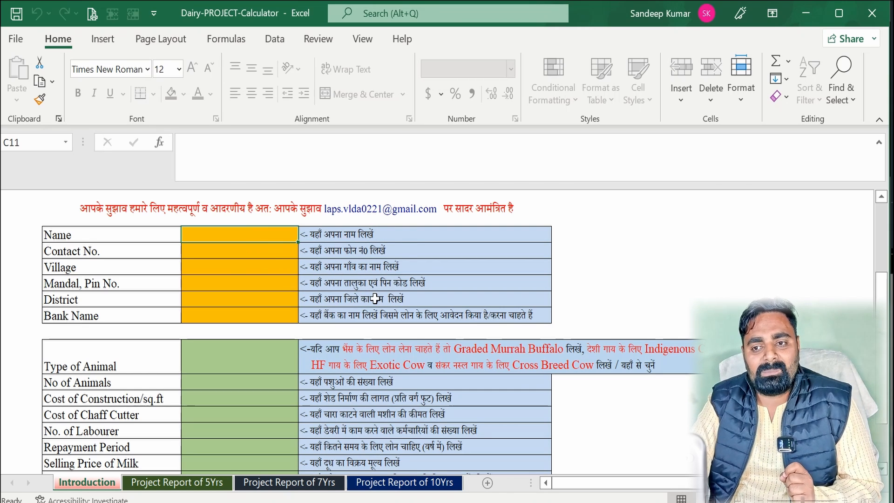
pyautogui.write('XYZ')
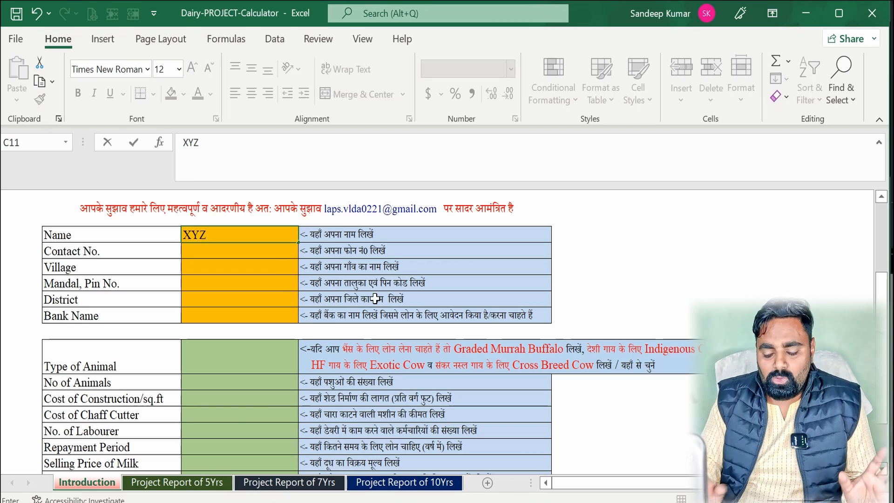
pyautogui.press('Return')
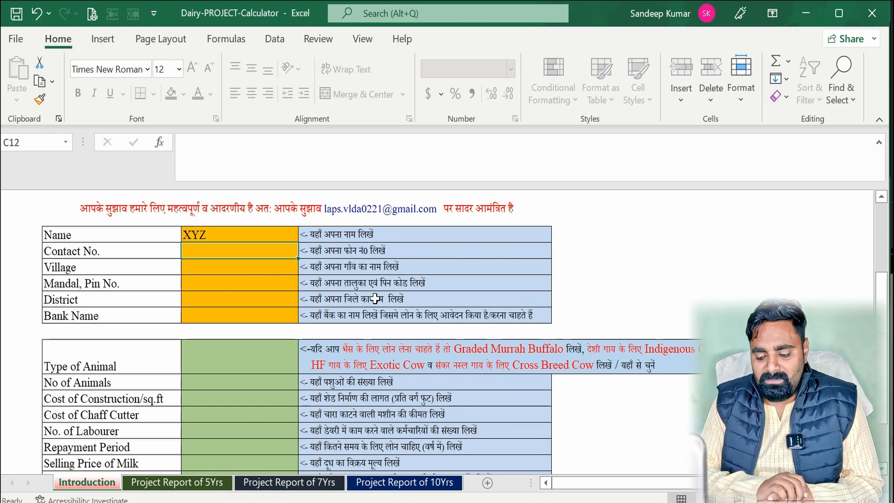
pyautogui.write('999999')
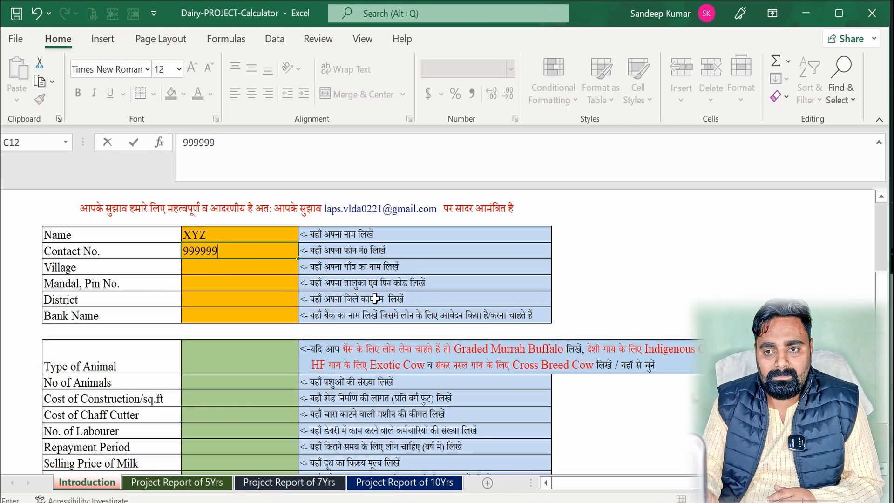
pyautogui.write('9999')
pyautogui.press('Return')
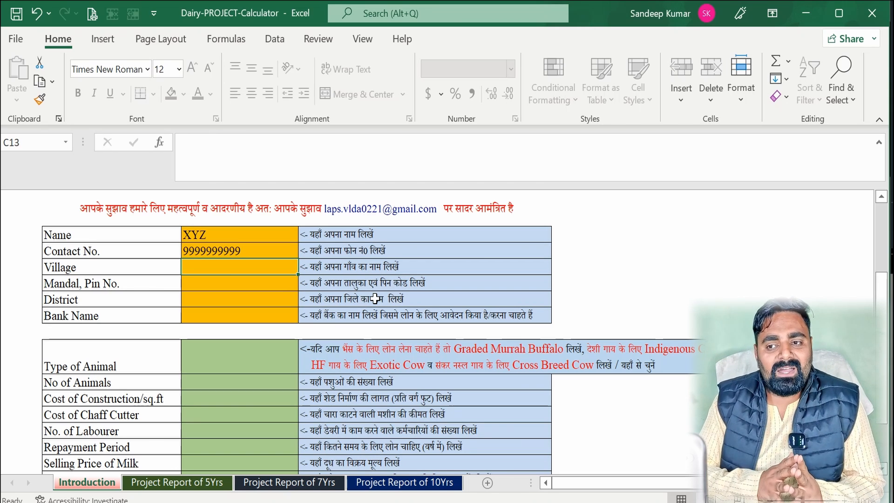
# Fill in the applicant's village and the mandal with its postal code
pyautogui.write('VILLAGE')
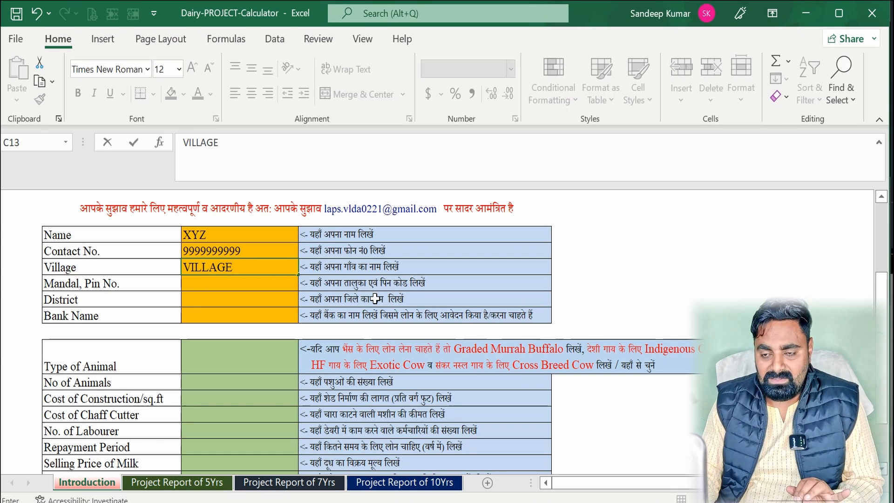
pyautogui.press('Return')
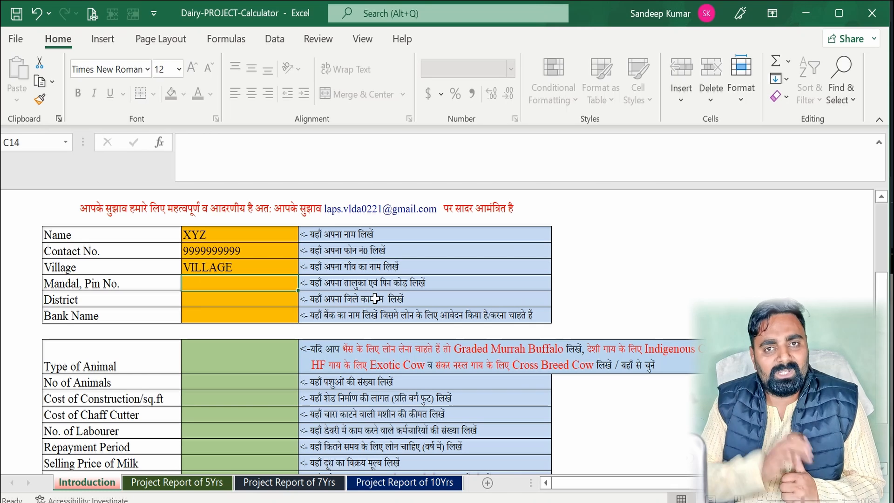
pyautogui.write('SAMLAK')
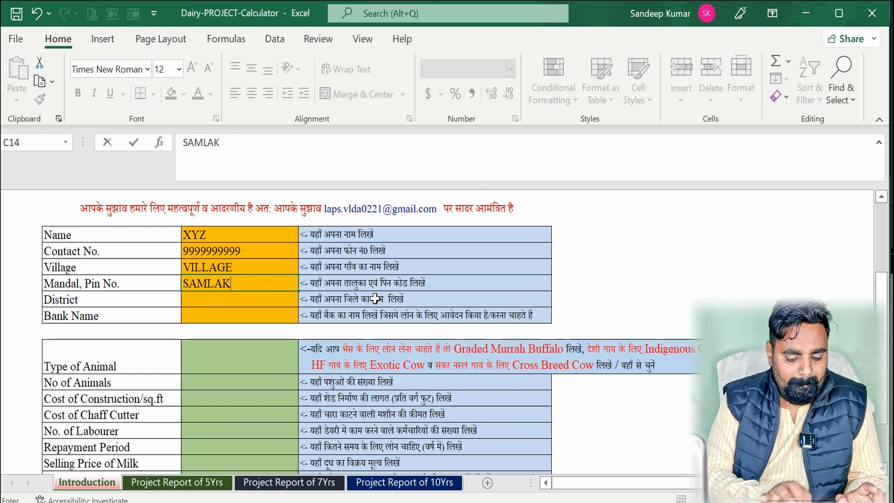
pyautogui.write('HA,')
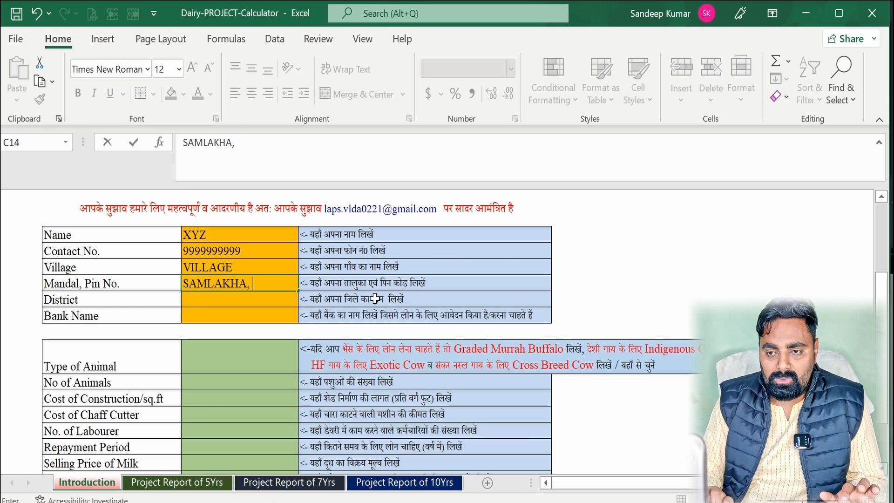
pyautogui.write(' 132101')
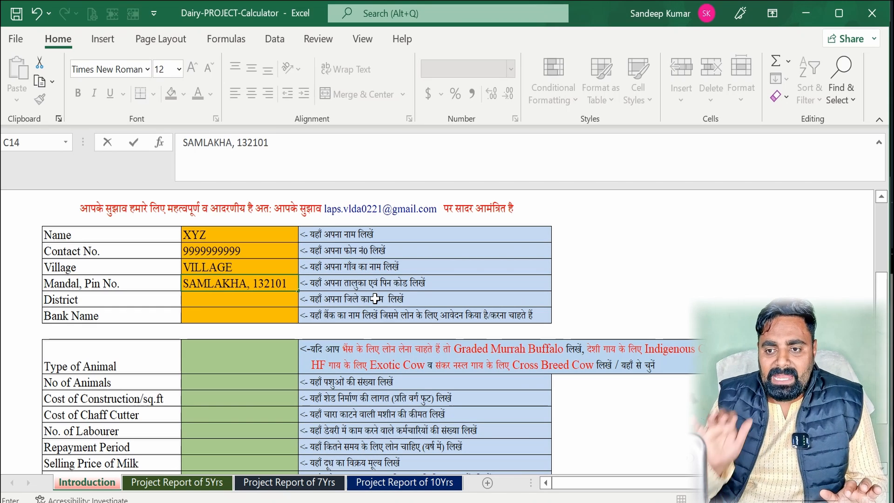
pyautogui.press('Return')
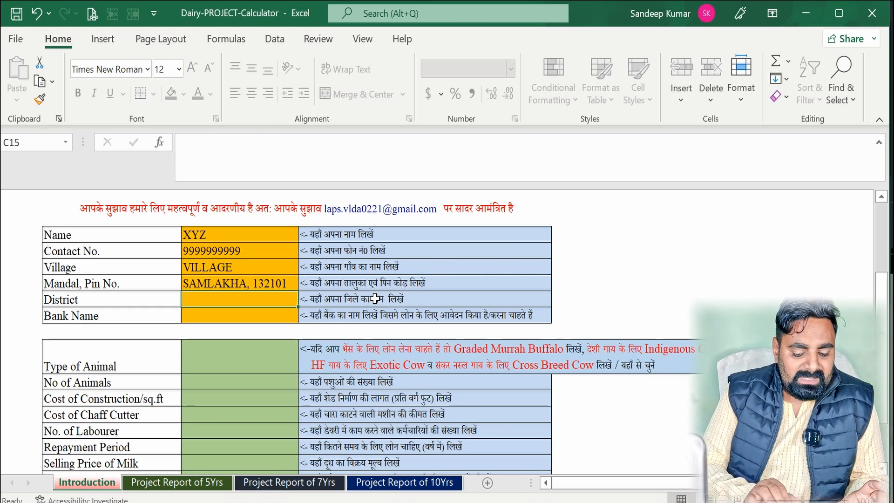
# Fill in the applicant's district and enter HDFC BANK as the Bank Name
pyautogui.write('PANI')
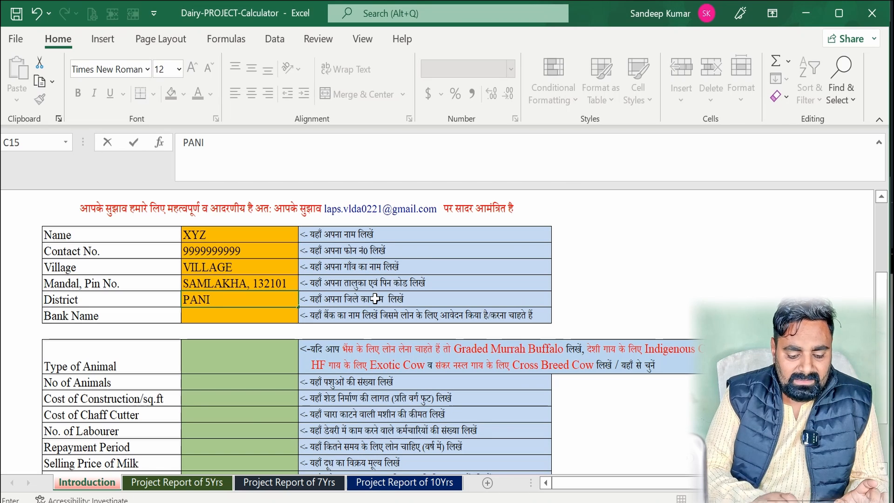
pyautogui.write('PAT')
pyautogui.press('Return')
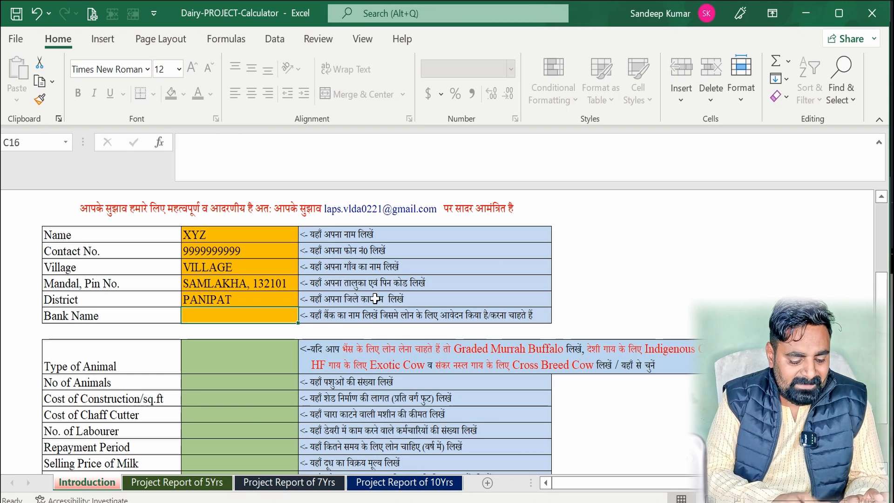
pyautogui.write('HDFC BANK')
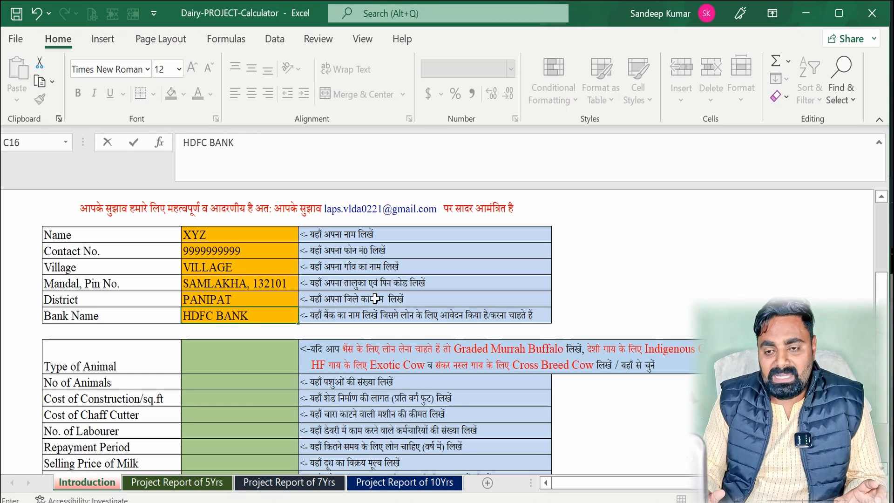
pyautogui.press('Return')
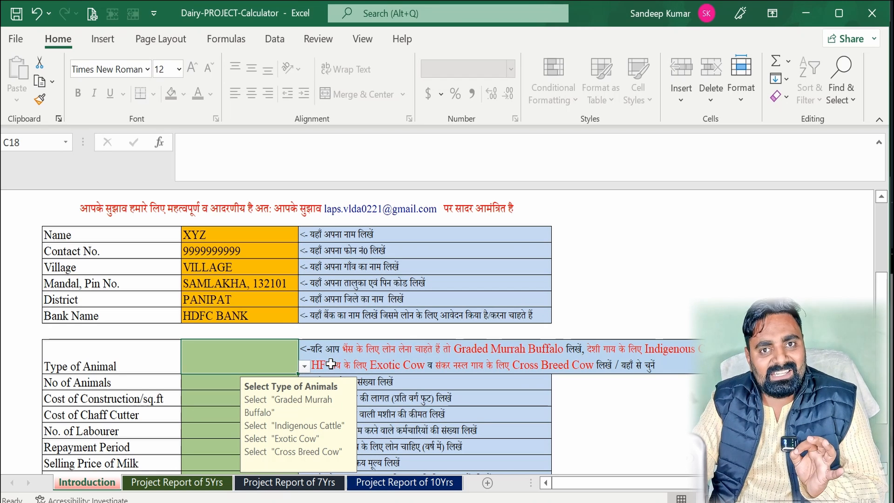
# Set the Type of Animal to Exotic Cow and outline the linked row in red on the Project Report of 5Yrs sheet
pyautogui.click(305, 367)
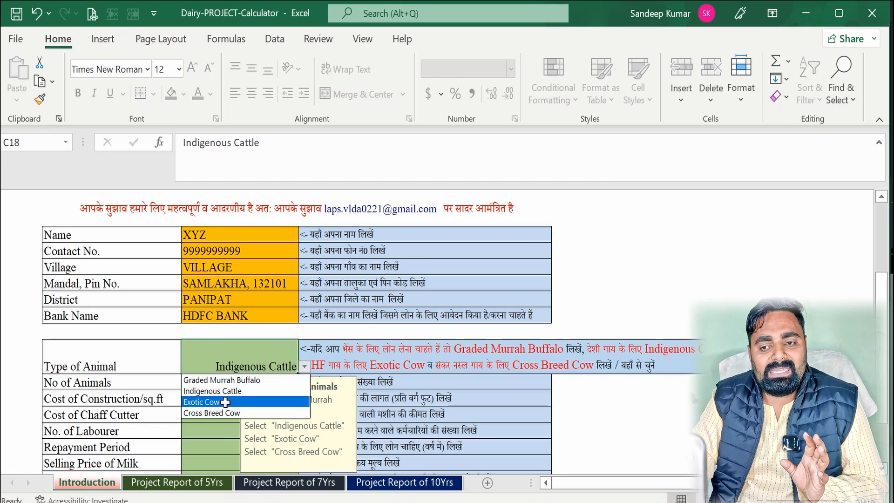
pyautogui.click(231, 401)
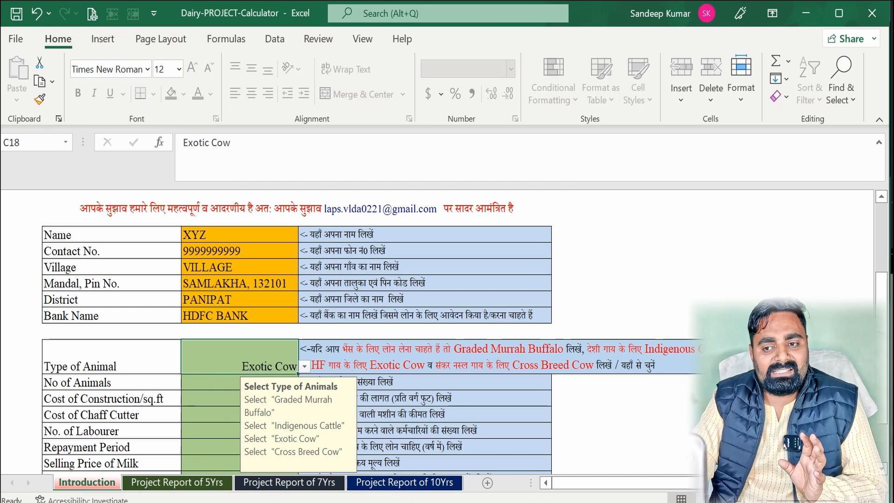
pyautogui.click(184, 484)
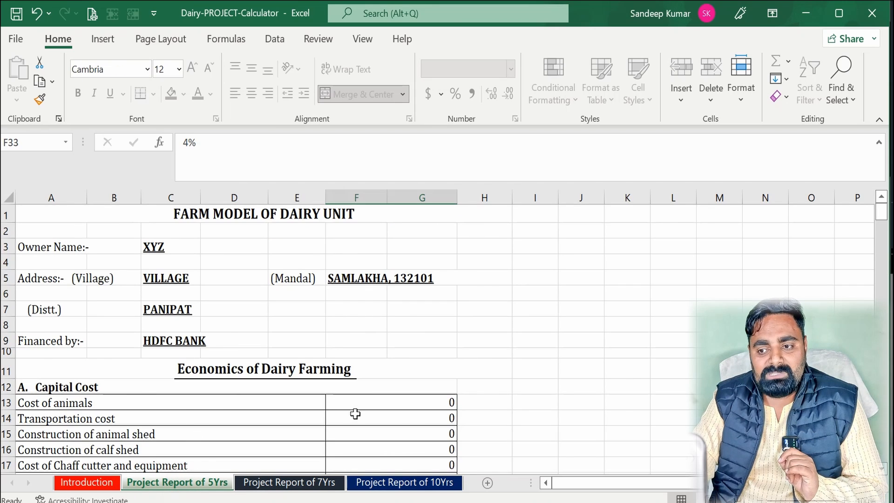
pyautogui.scroll(-5, 353, 411)
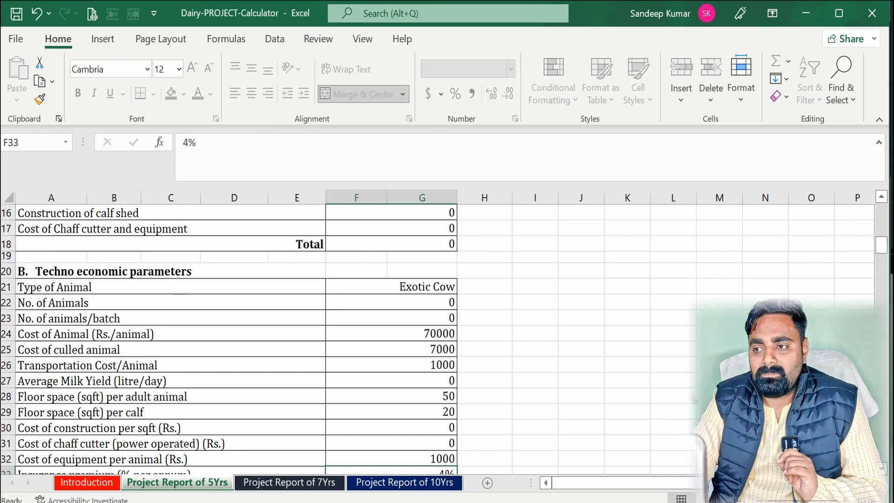
pyautogui.moveTo(187, 301); pyautogui.dragTo(461, 296)
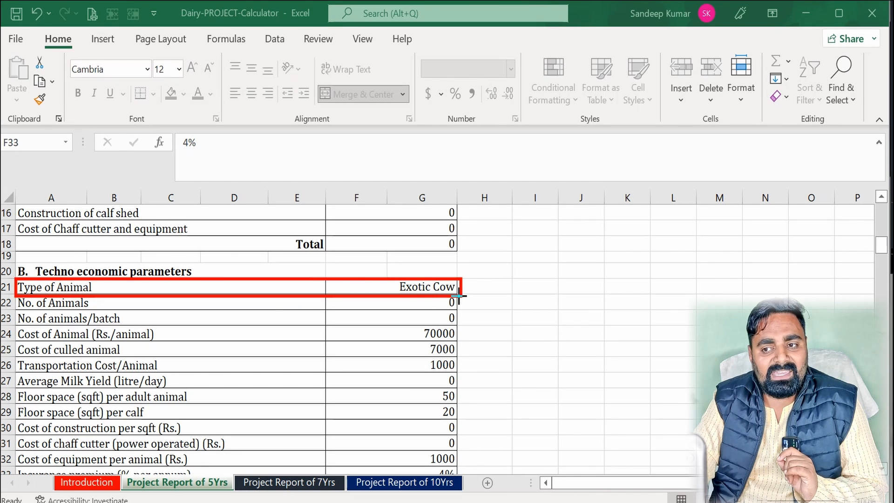
# Check the Type of Animal cell under Techno economic parameters on the Project Report of 7Yrs and 10Yrs sheets
pyautogui.click(289, 482)
pyautogui.scroll(-7, 370, 363)
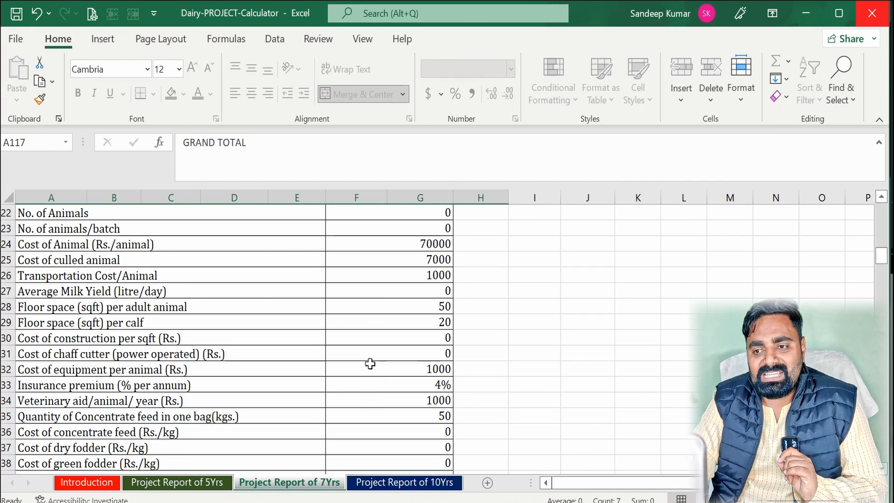
pyautogui.scroll(2, 369, 361)
pyautogui.click(415, 285)
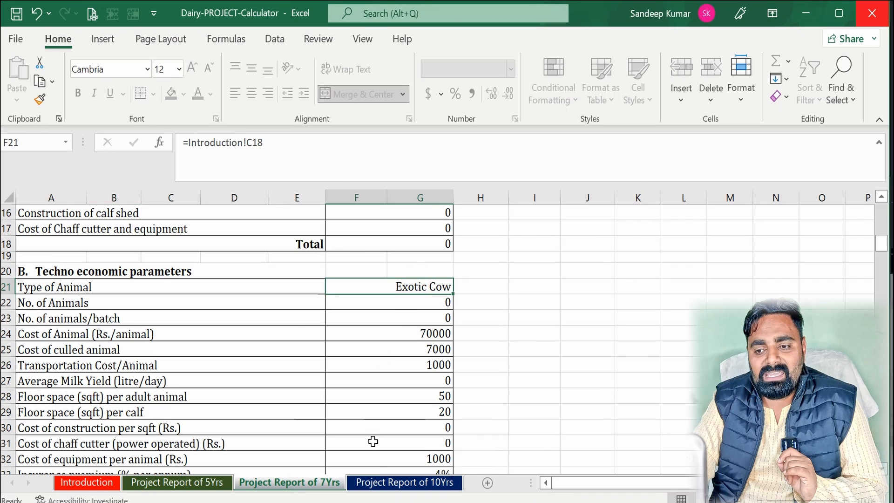
pyautogui.click(401, 482)
pyautogui.scroll(-6, 331, 343)
pyautogui.click(539, 236)
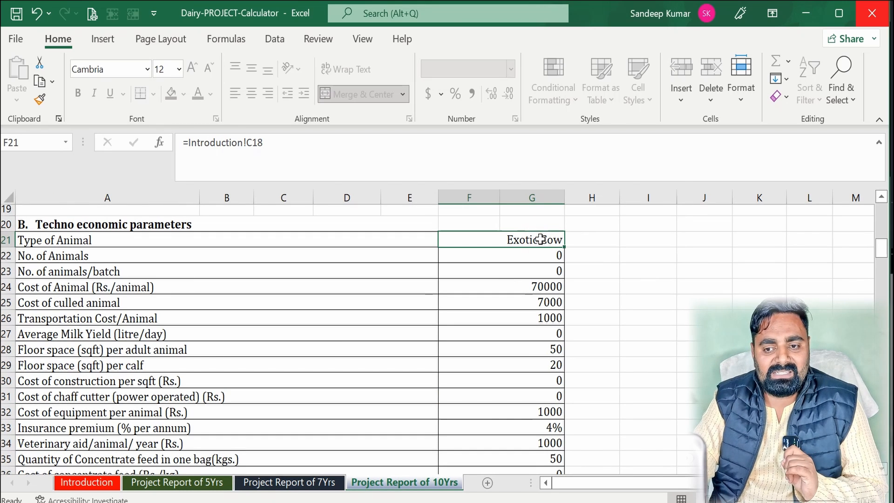
# Change the Type of Animal on the Introduction sheet to Graded Murrah Buffalo and check it on the Project Report of 5Yrs sheet
pyautogui.click(86, 483)
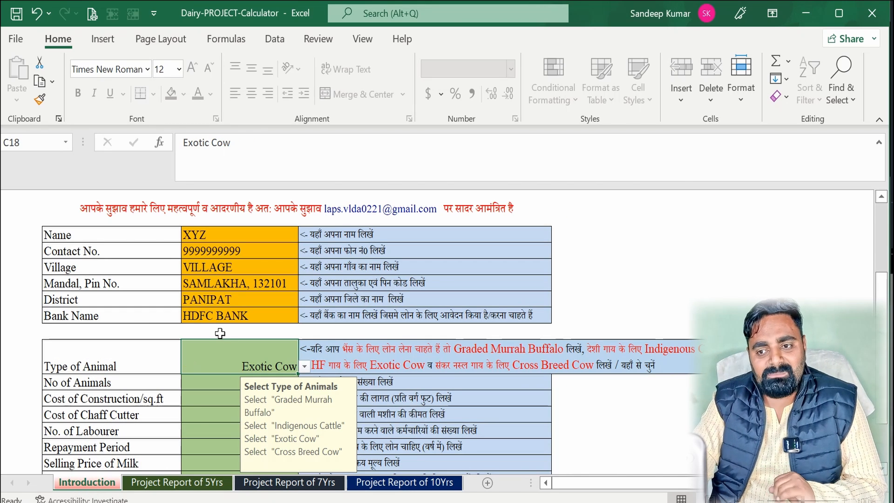
pyautogui.click(305, 368)
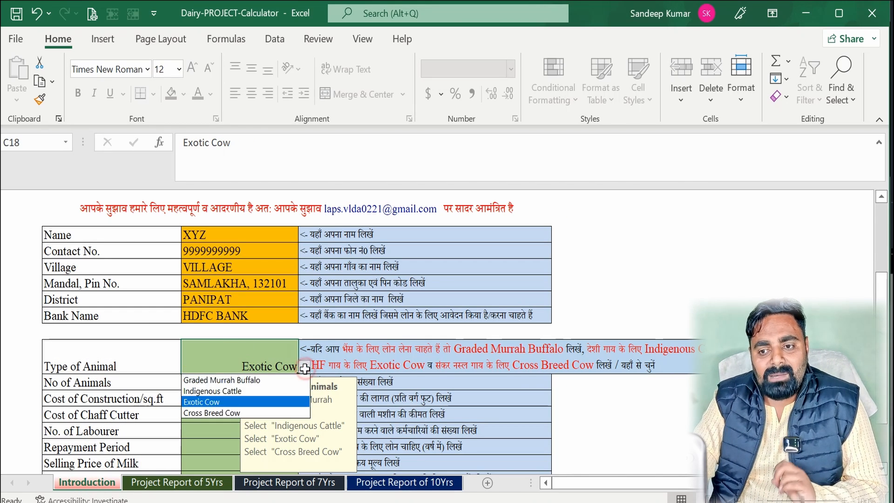
pyautogui.click(252, 380)
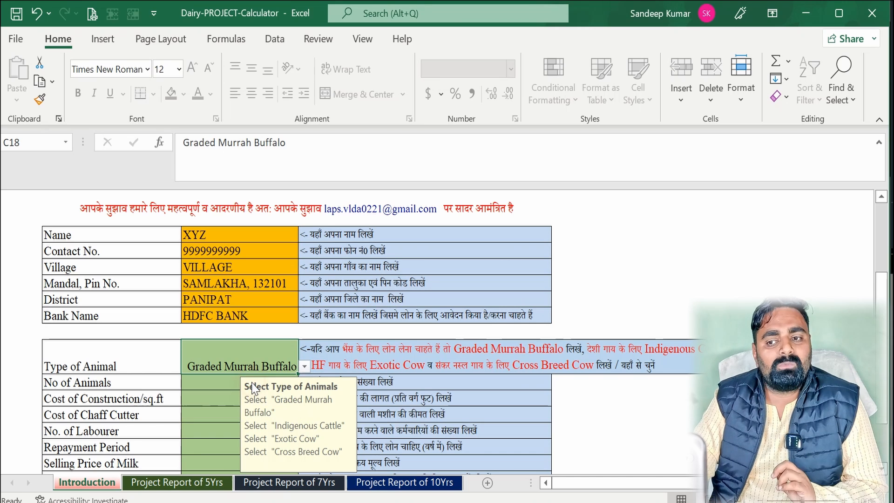
pyautogui.click(184, 483)
pyautogui.click(380, 286)
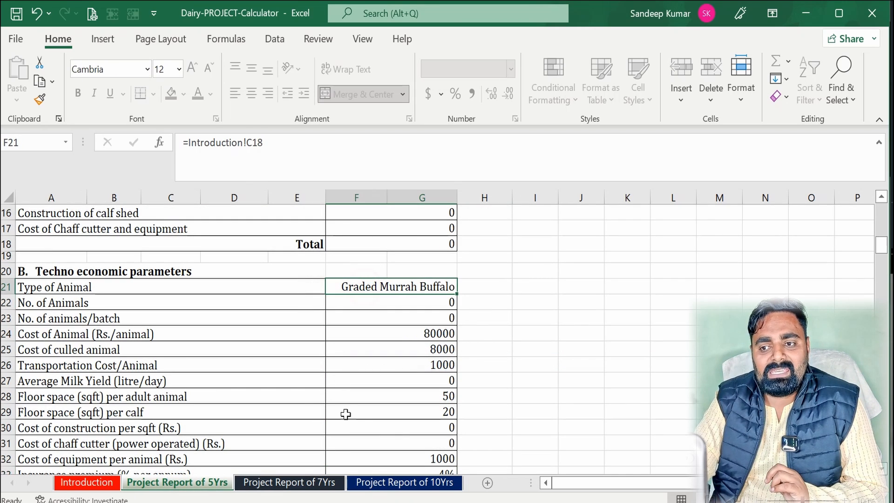
# Return to the Type of Animal cell on the Introduction sheet and reselect Graded Murrah Buffalo
pyautogui.hotkey('ctrl', '[')
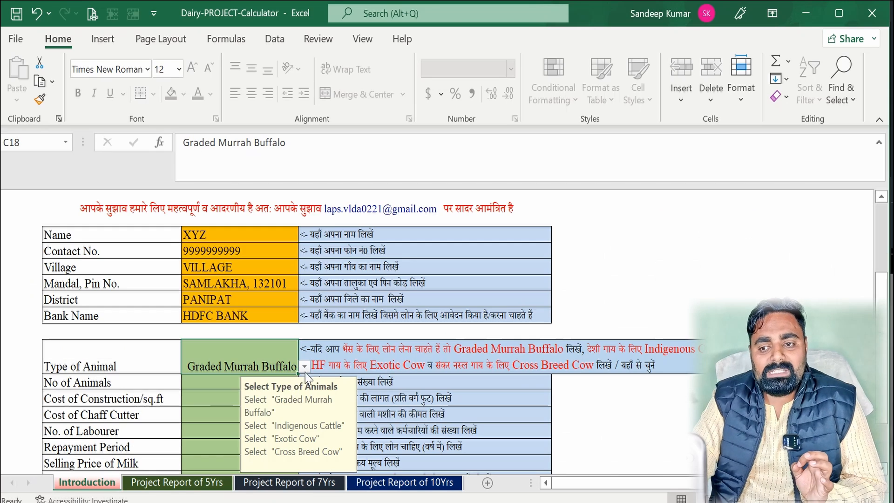
pyautogui.click(304, 366)
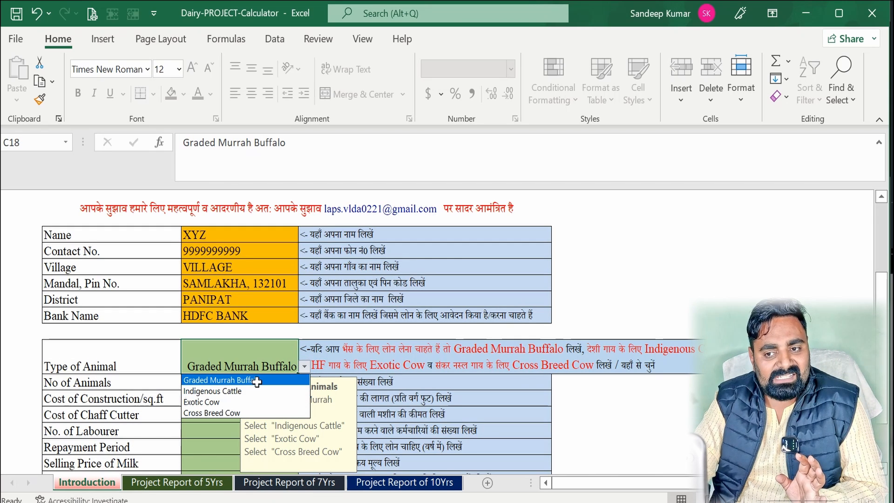
pyautogui.click(257, 380)
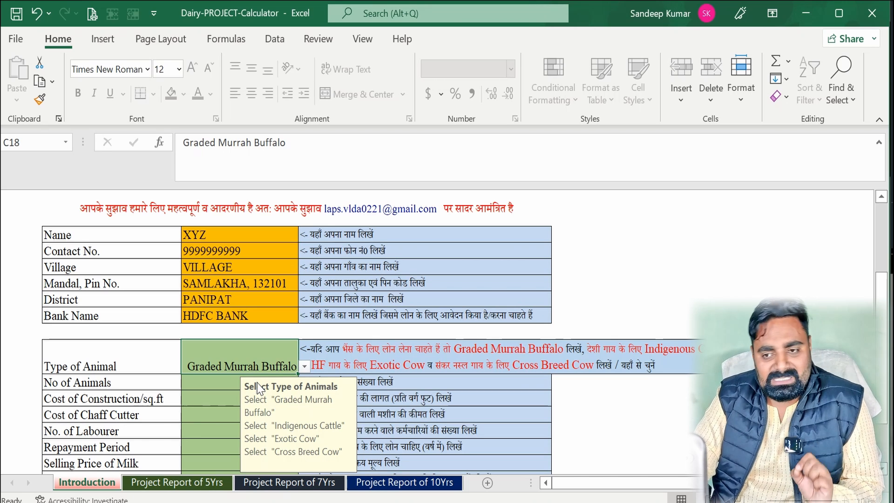
# On the Introduction sheet, set No of Animals to 10, Cost of Construction/sq.ft to 120 and Cost of Chaff Cutter to 50000
pyautogui.click(257, 381)
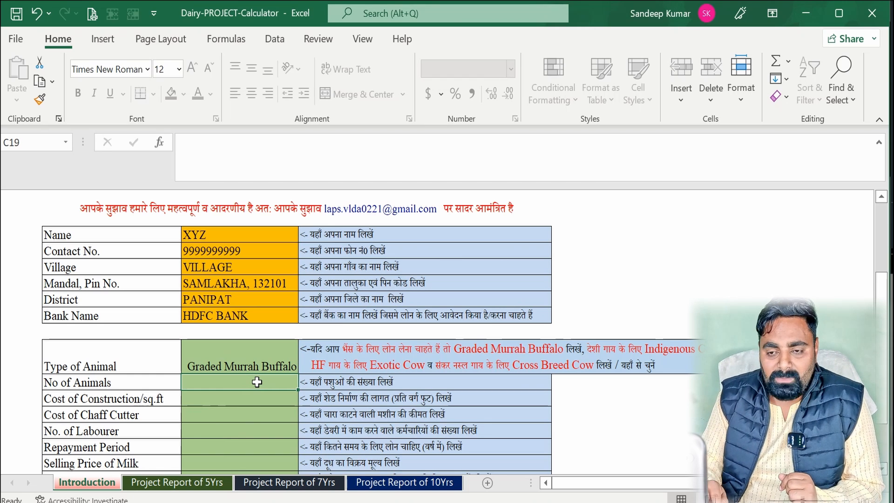
pyautogui.write('10')
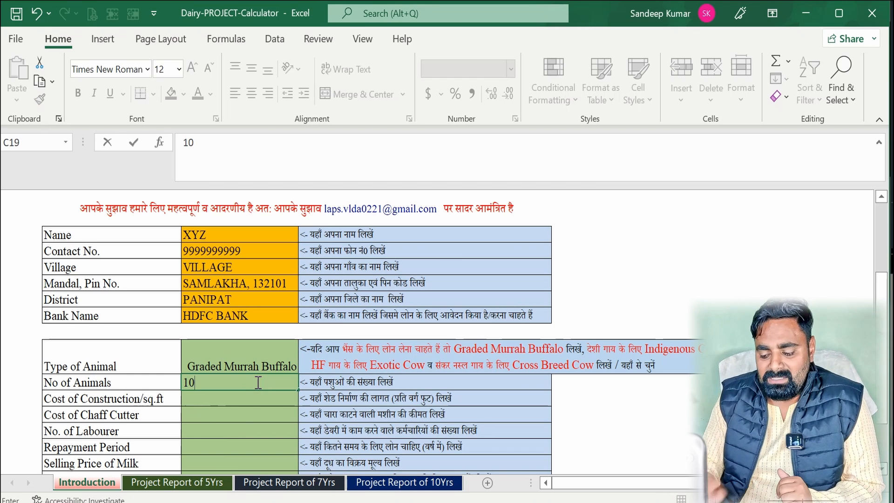
pyautogui.press('Return')
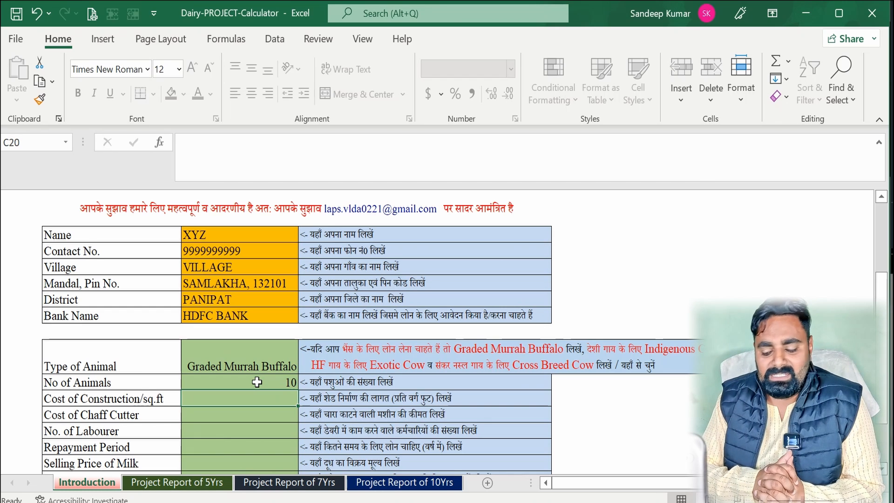
pyautogui.write('120')
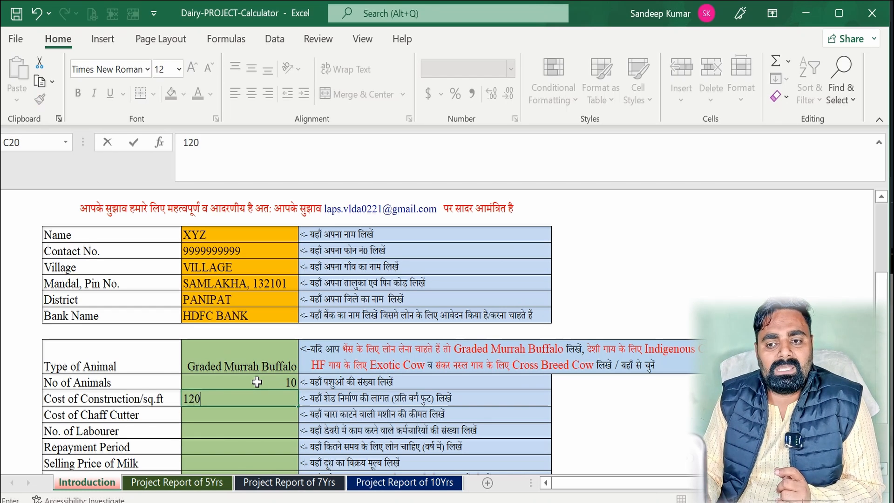
pyautogui.press('Return')
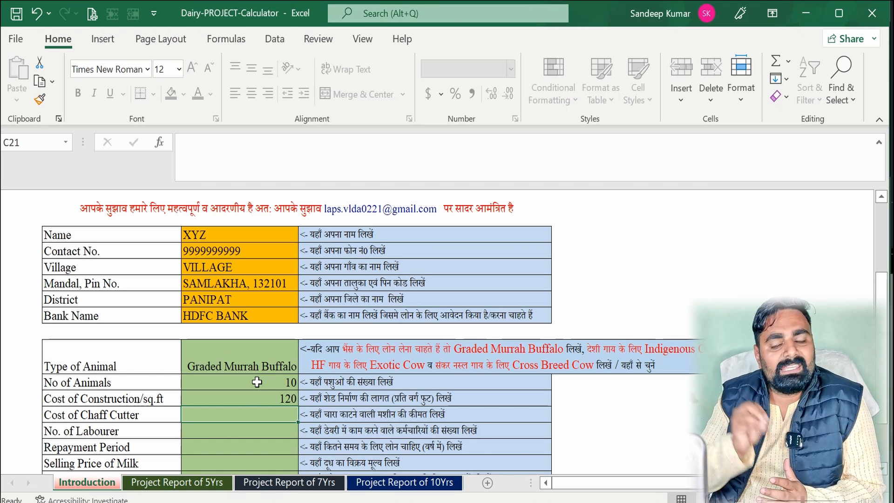
pyautogui.write('50000')
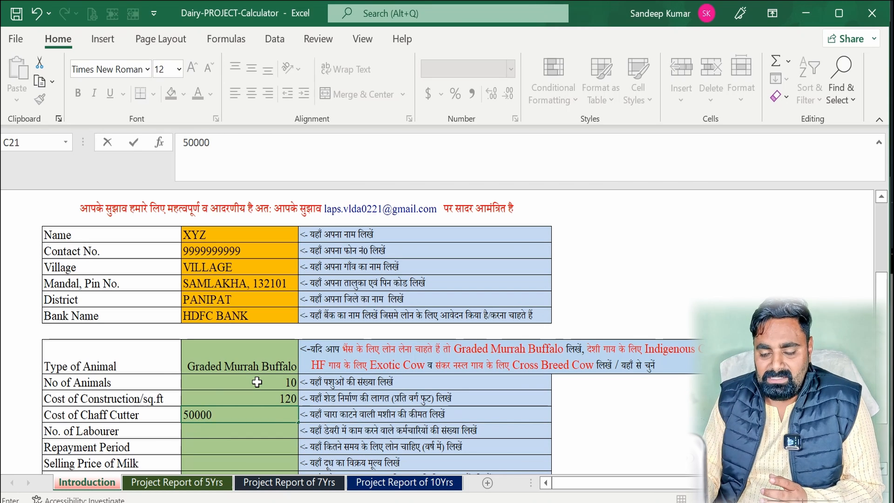
pyautogui.press('Return')
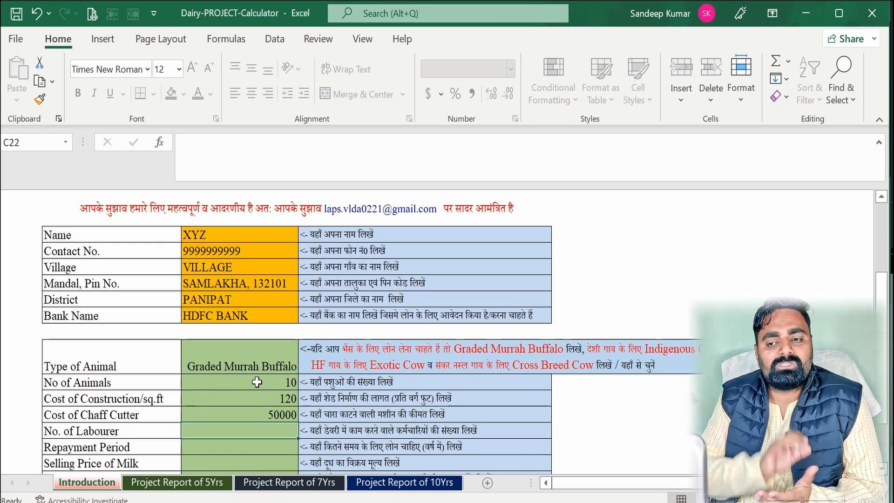
# Set No. of Labourer to 1 and the Repayment Period to 5 years
pyautogui.write('1')
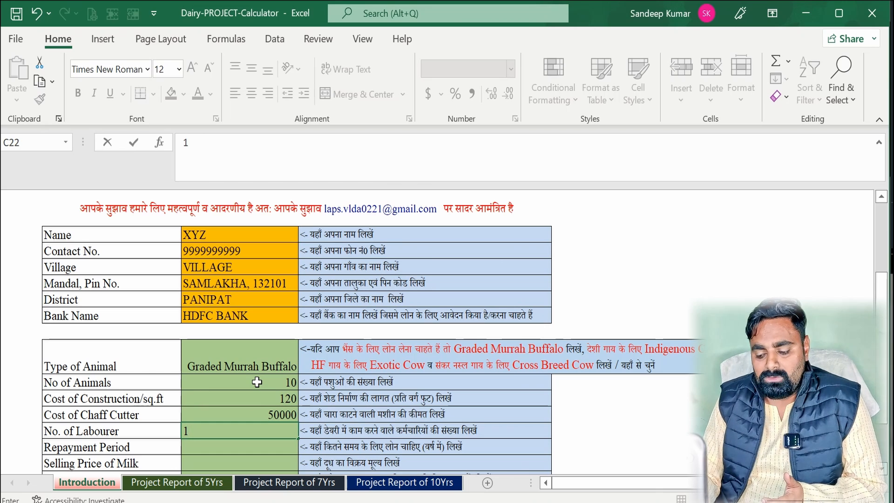
pyautogui.press('Return')
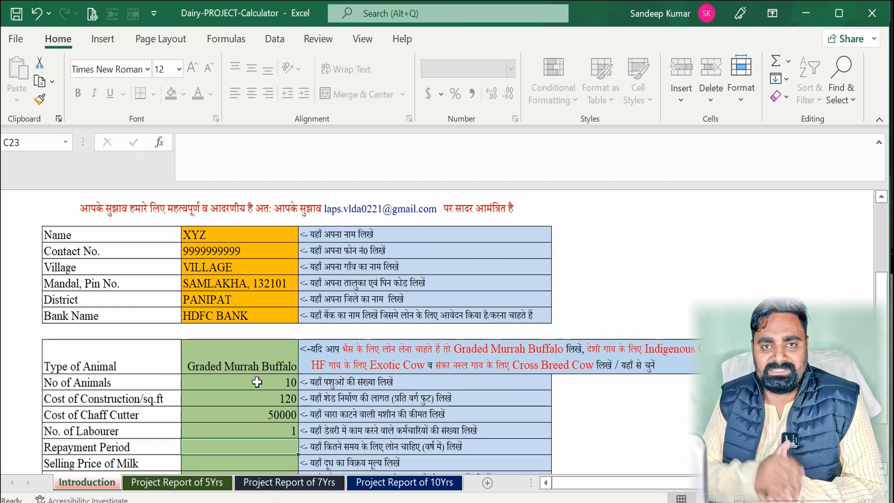
pyautogui.write('5')
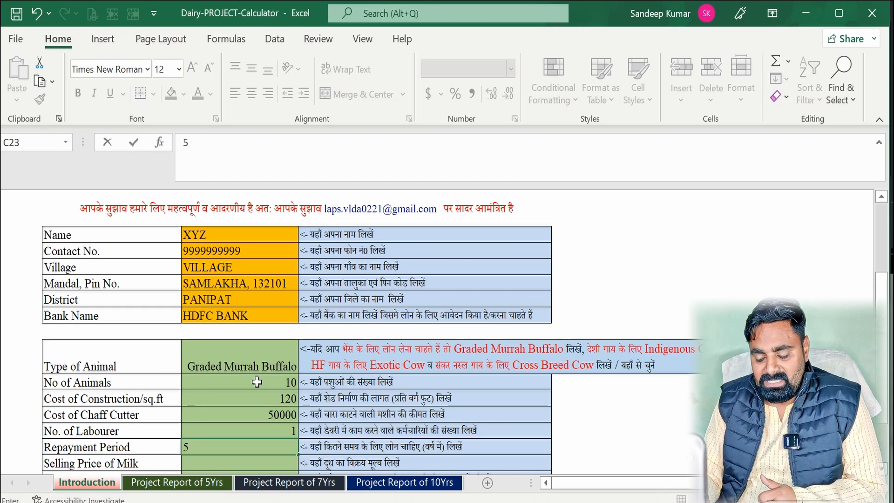
pyautogui.press('Return')
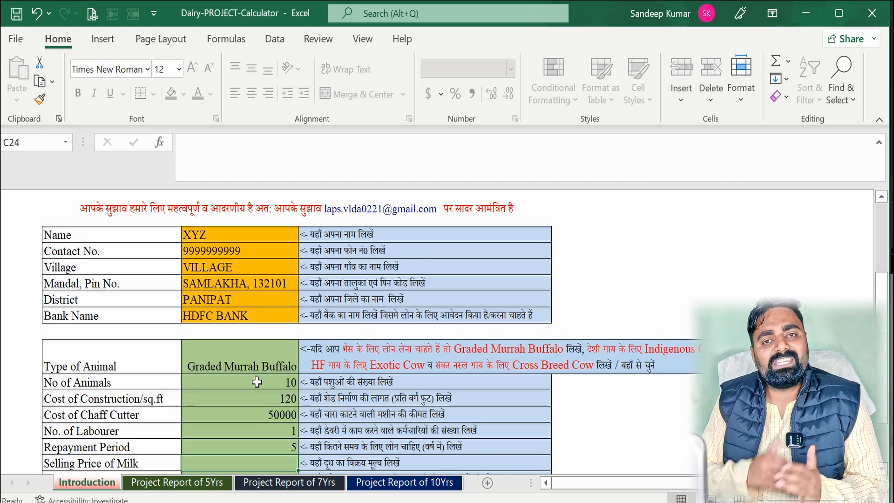
# Set the Selling Price of Milk to 45 and the Average Milk Yield to 10
pyautogui.scroll(-1, 257, 382)
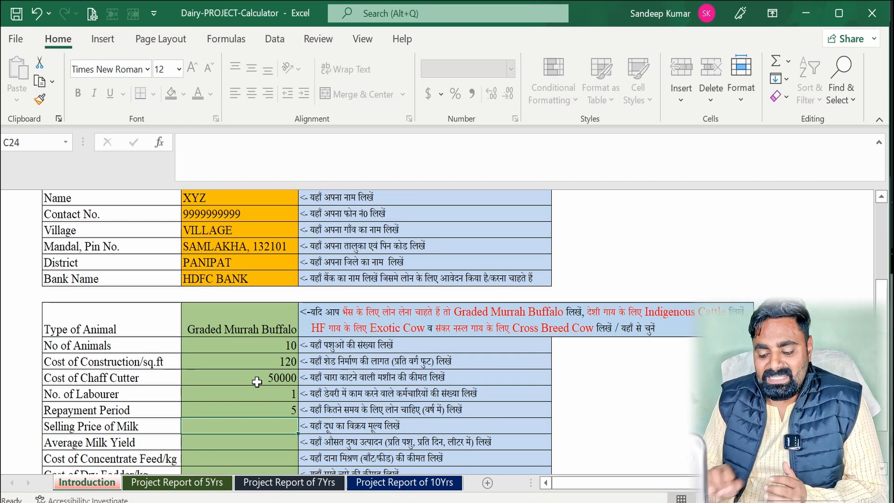
pyautogui.write('45')
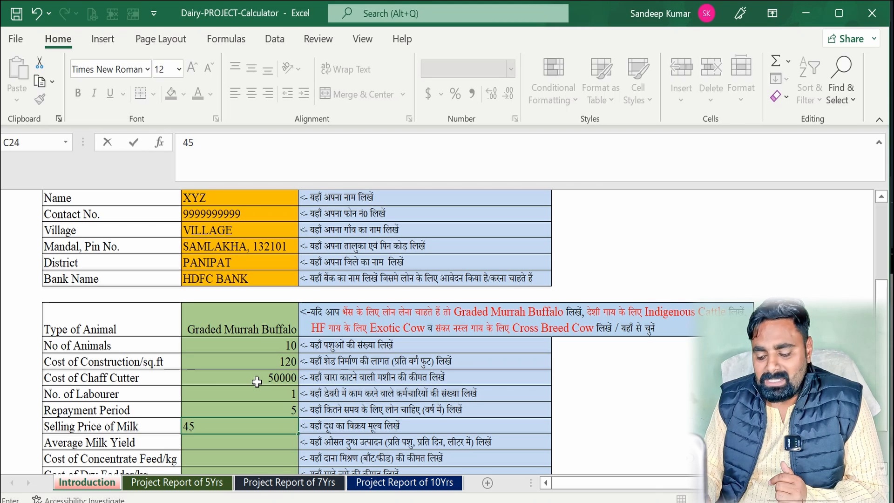
pyautogui.press('Return')
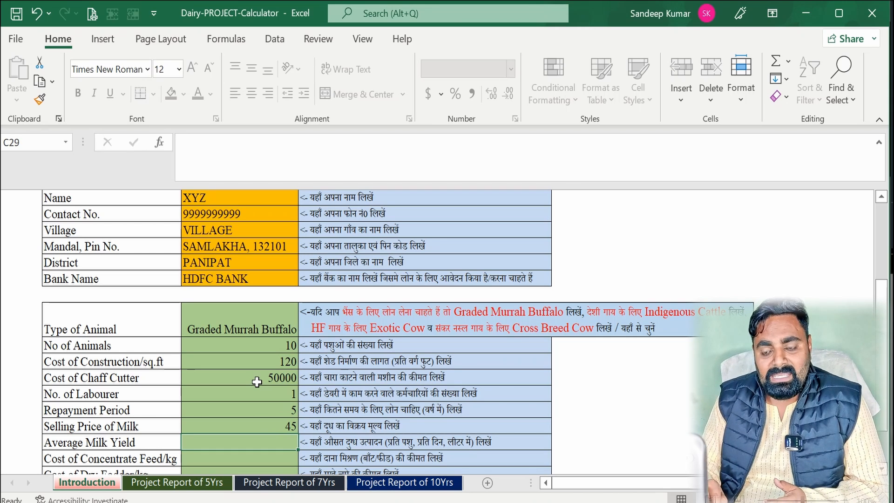
pyautogui.write('10')
pyautogui.press('Return')
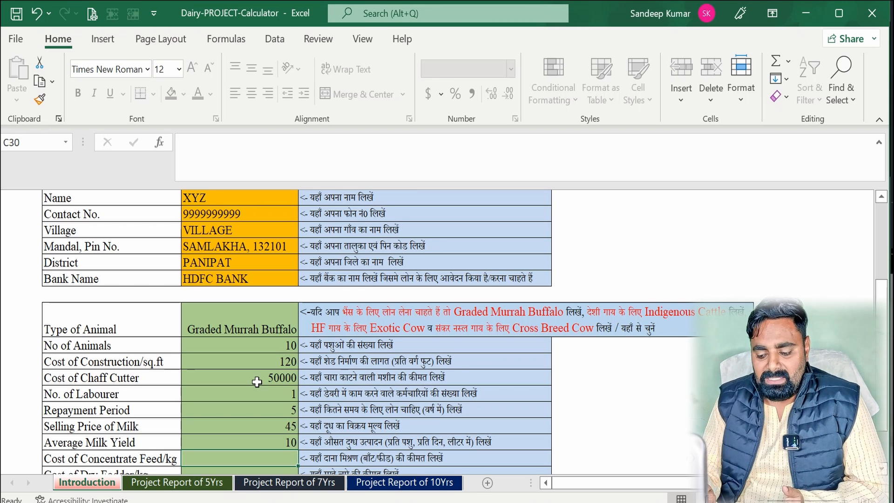
# Enter the per-kg feed costs: 30 for Concentrate Feed, 1 for Dry Fodder and 2 for Green Fodder
pyautogui.write('30')
pyautogui.press('Return')
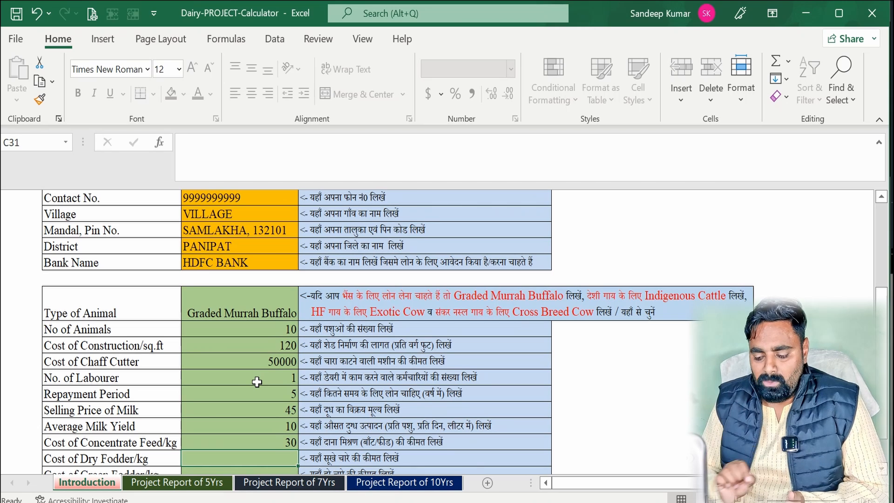
pyautogui.write('1')
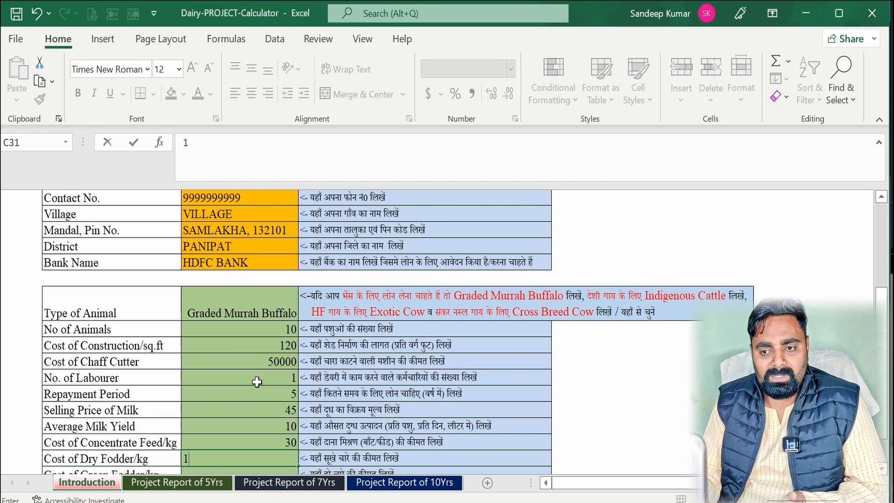
pyautogui.press('Return')
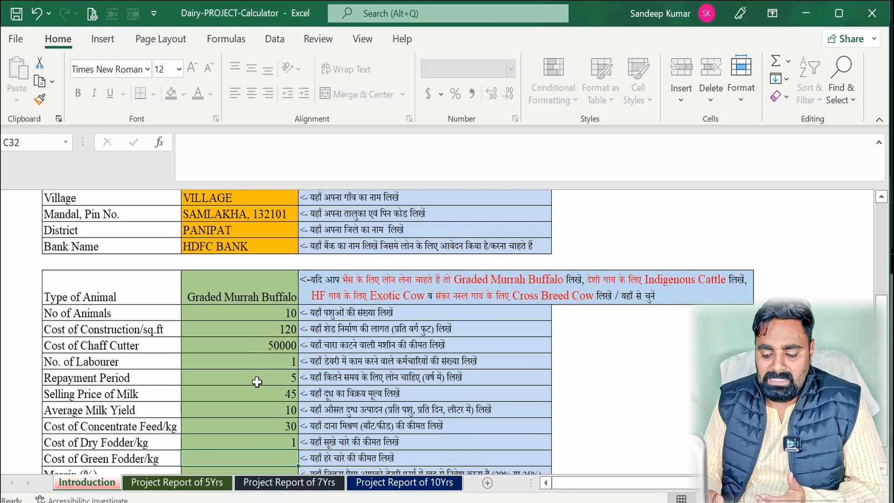
pyautogui.write('2')
pyautogui.press('Return')
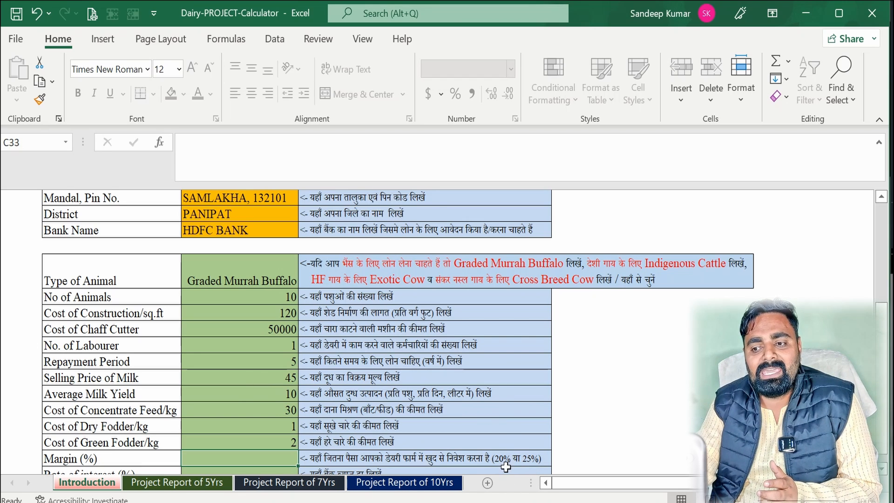
# Set the Margin to 20% and the Rate of interest to 12%
pyautogui.write('20')
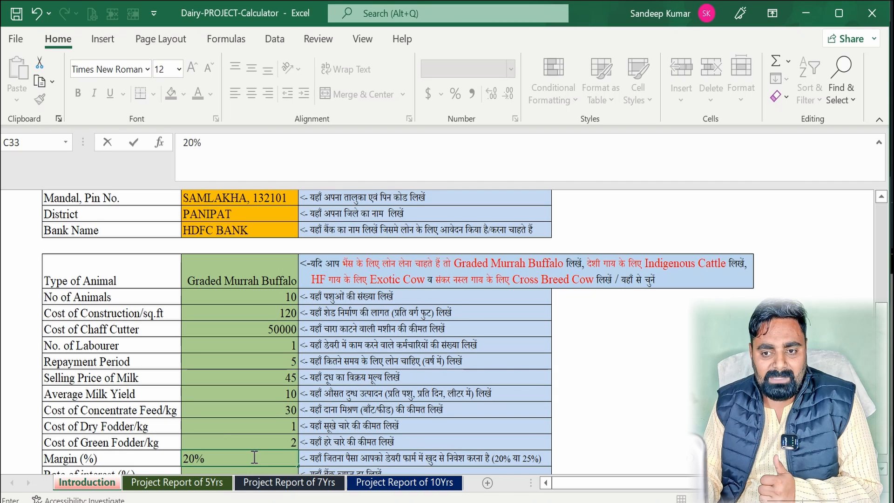
pyautogui.press('Return')
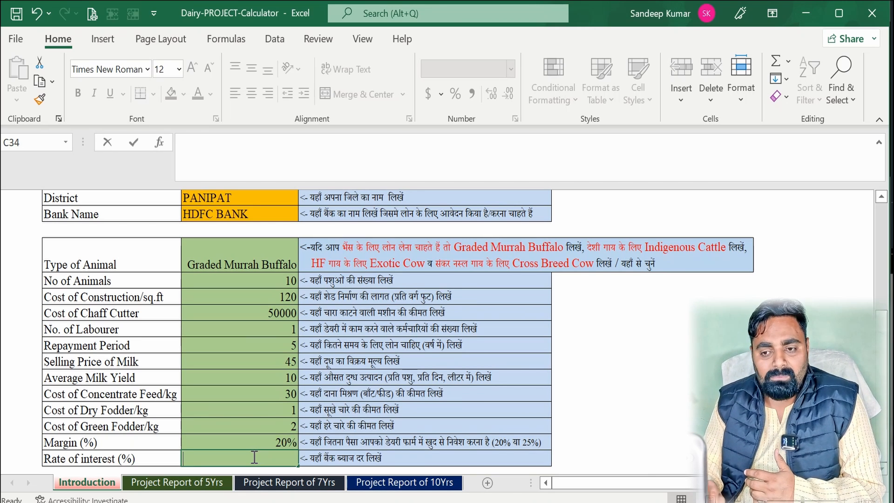
pyautogui.write('12%')
pyautogui.press('Return')
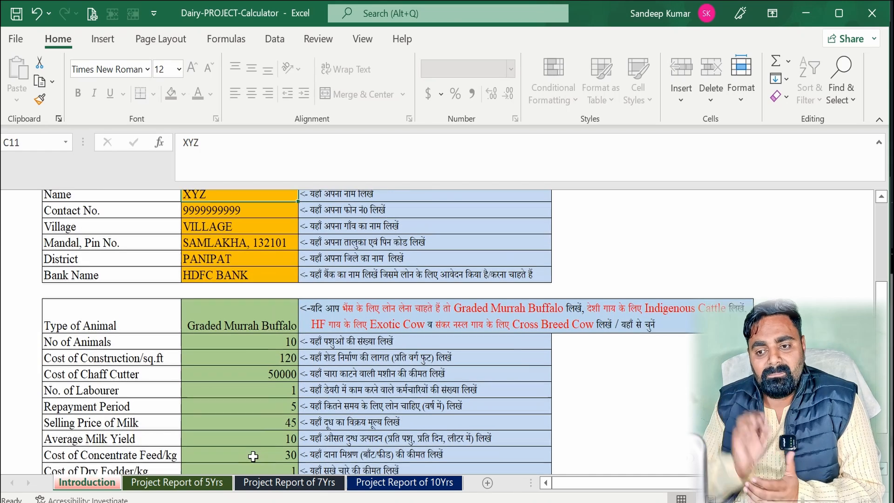
pyautogui.scroll(-2, 253, 457)
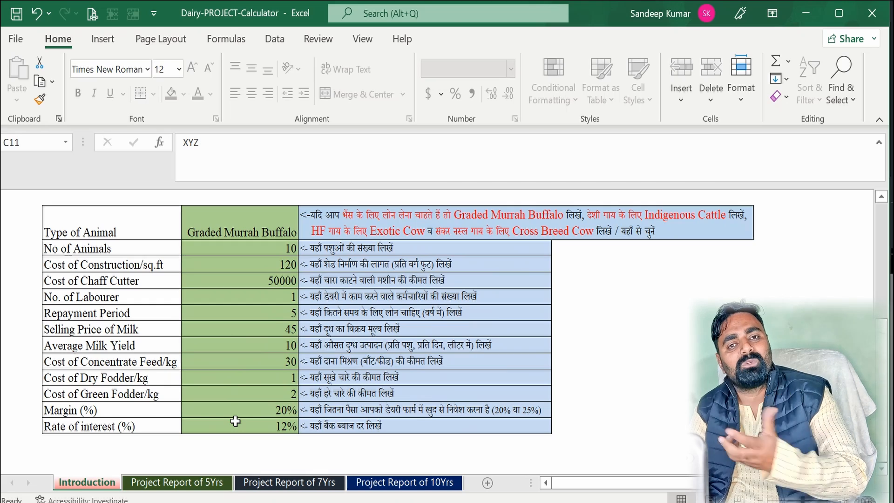
# On the Project Report of 5Yrs sheet, outline the owner name, village, mandal, district and financing bank in red
pyautogui.click(203, 483)
pyautogui.scroll(5, 353, 371)
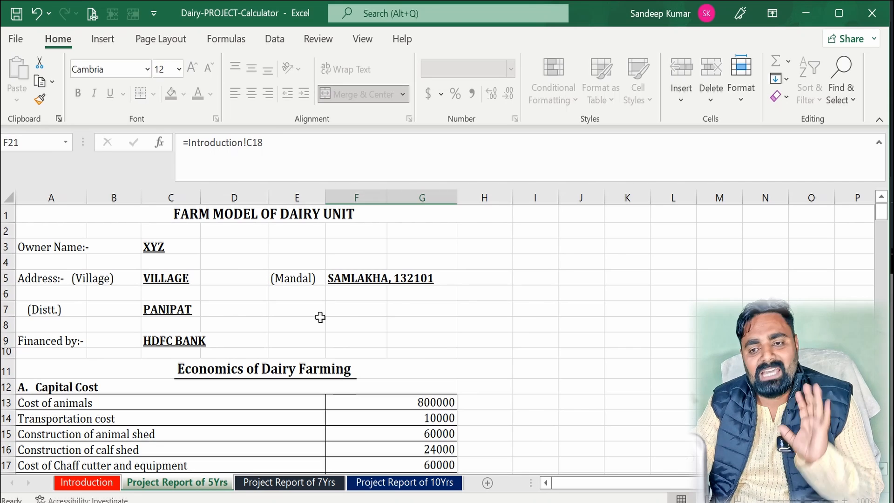
pyautogui.hotkey('ctrl', '2')
pyautogui.moveTo(140, 236)
pyautogui.mouseDown()
pyautogui.moveTo(162, 256)
pyautogui.moveTo(182, 256)
pyautogui.moveTo(173, 255)
pyautogui.moveTo(195, 295)
pyautogui.moveTo(210, 288)
pyautogui.mouseUp()
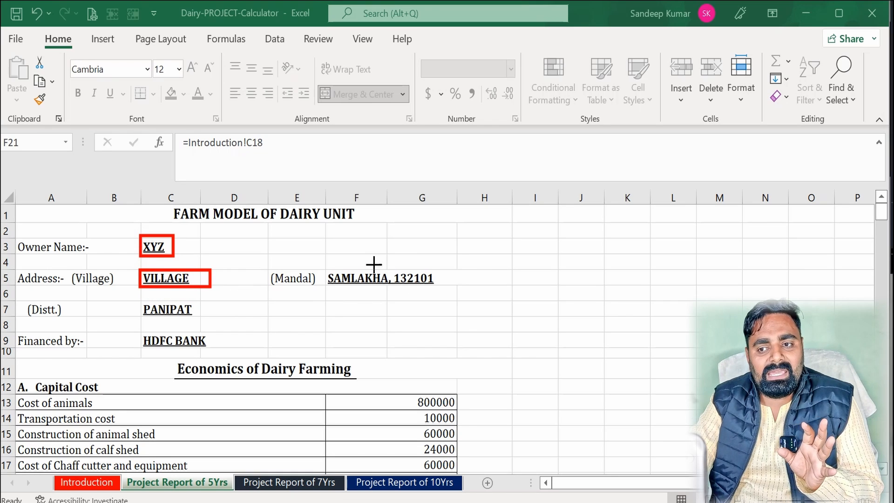
pyautogui.moveTo(324, 268)
pyautogui.mouseDown()
pyautogui.moveTo(403, 292)
pyautogui.moveTo(443, 291)
pyautogui.mouseUp()
pyautogui.moveTo(136, 300)
pyautogui.mouseDown()
pyautogui.moveTo(199, 324)
pyautogui.moveTo(209, 318)
pyautogui.mouseUp()
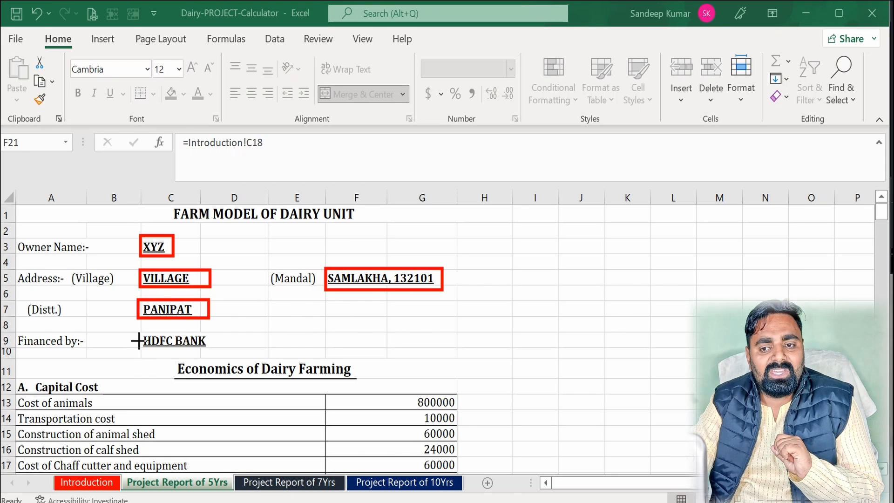
pyautogui.moveTo(140, 330)
pyautogui.mouseDown()
pyautogui.moveTo(188, 349)
pyautogui.moveTo(225, 349)
pyautogui.mouseUp()
# Review the 5-year report from the BCR & IRR table to its end, outlining that table, the closing line and the contact details in red
pyautogui.moveTo(14, 233)
pyautogui.mouseDown()
pyautogui.moveTo(25, 265)
pyautogui.moveTo(81, 324)
pyautogui.moveTo(158, 349)
pyautogui.moveTo(473, 358)
pyautogui.mouseUp()
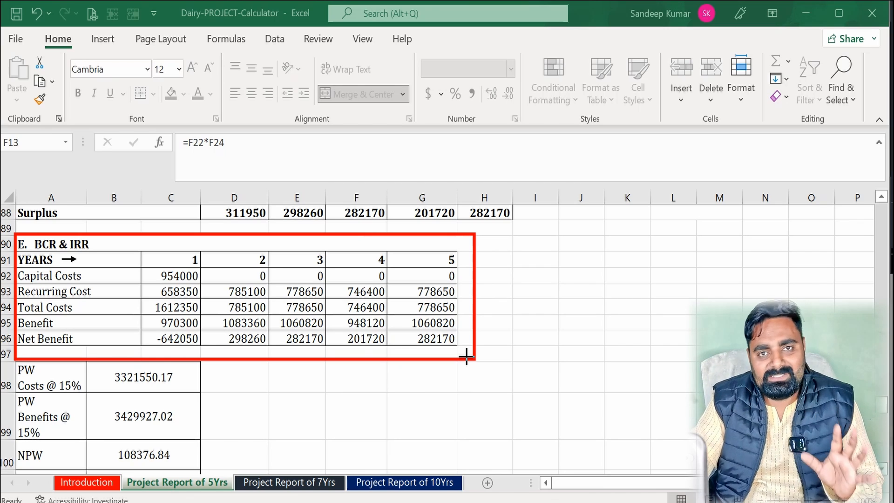
pyautogui.scroll(-5, 189, 345)
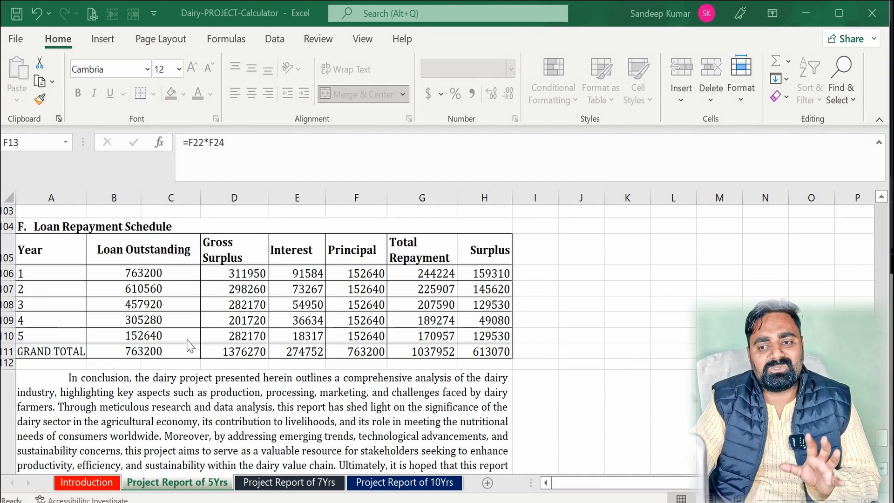
pyautogui.scroll(-1, 189, 346)
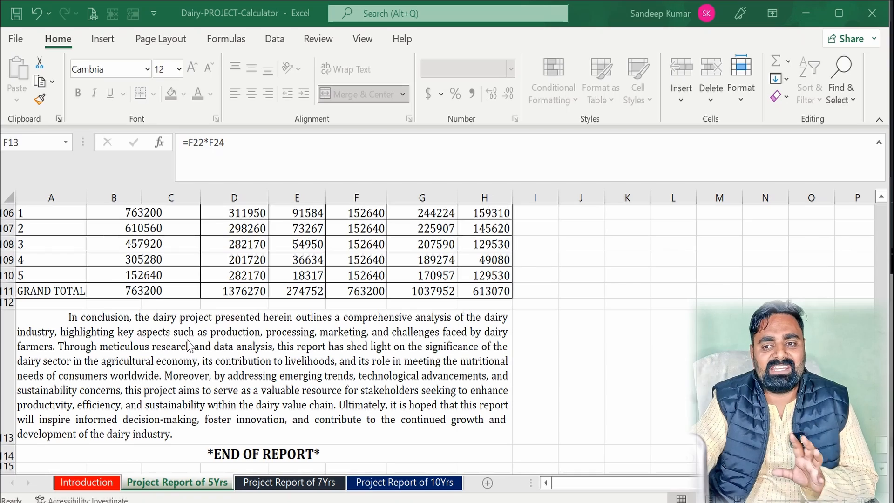
pyautogui.scroll(-2, 191, 344)
pyautogui.scroll(2, 191, 343)
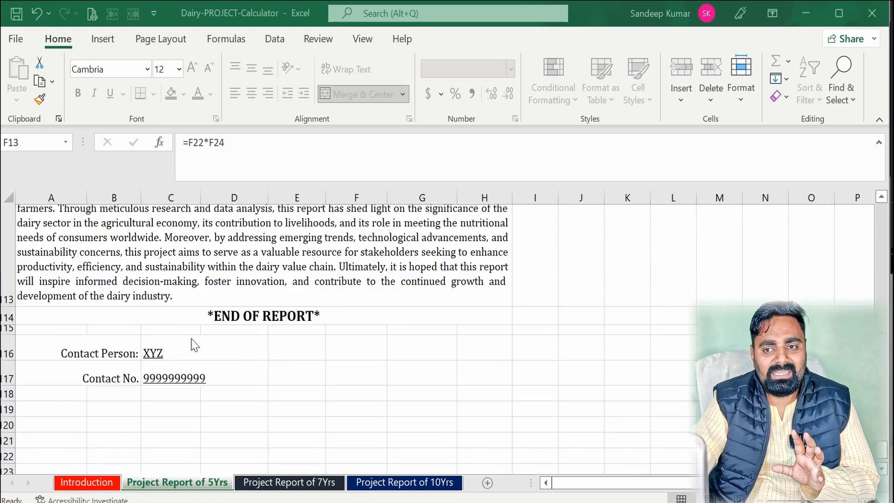
pyautogui.moveTo(331, 379); pyautogui.dragTo(333, 379)
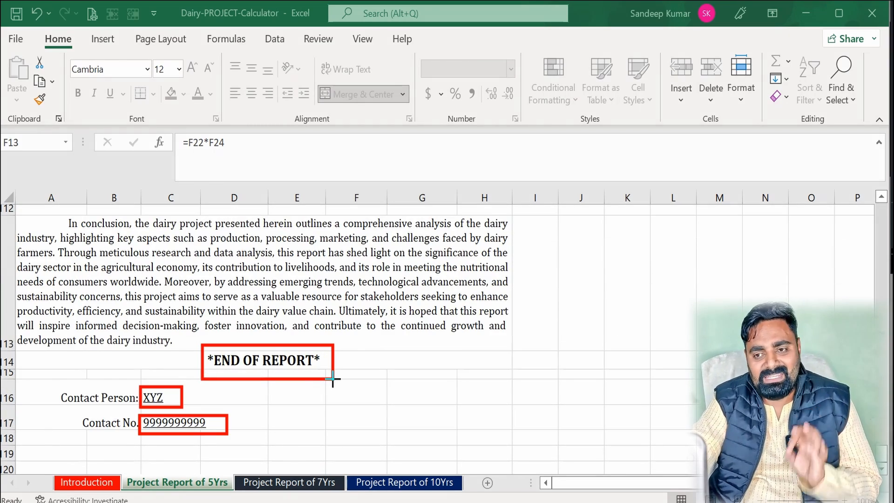
# Check the repayment period in the techno economic parameters of the Project Report of 5Yrs sheet against the Introduction sheet's Repayment Period
pyautogui.hotkey('ctrl', 'pageup')
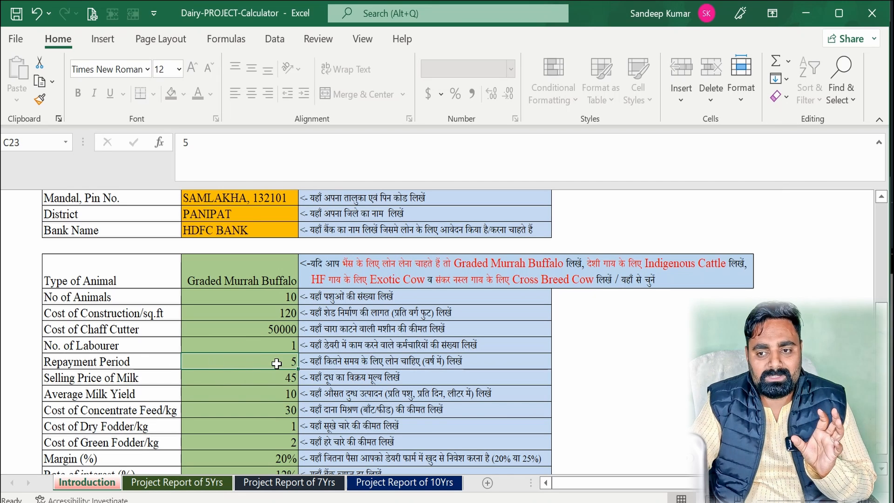
pyautogui.click(165, 485)
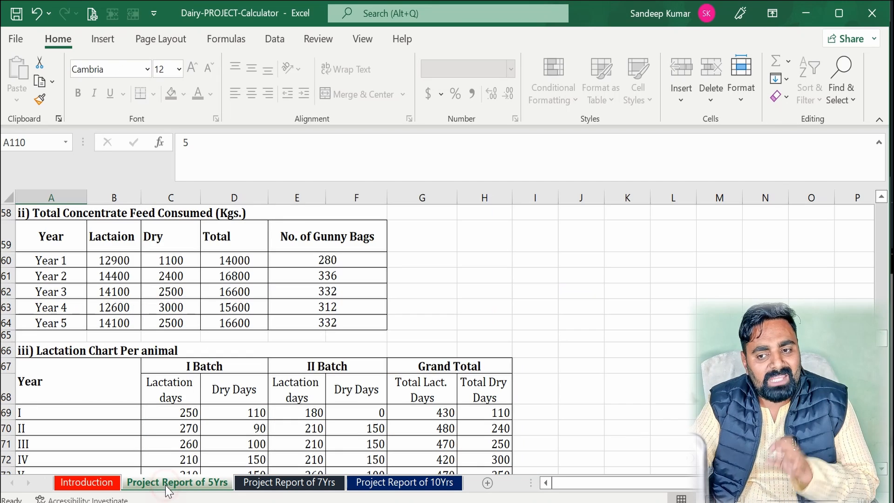
pyautogui.scroll(8, 187, 459)
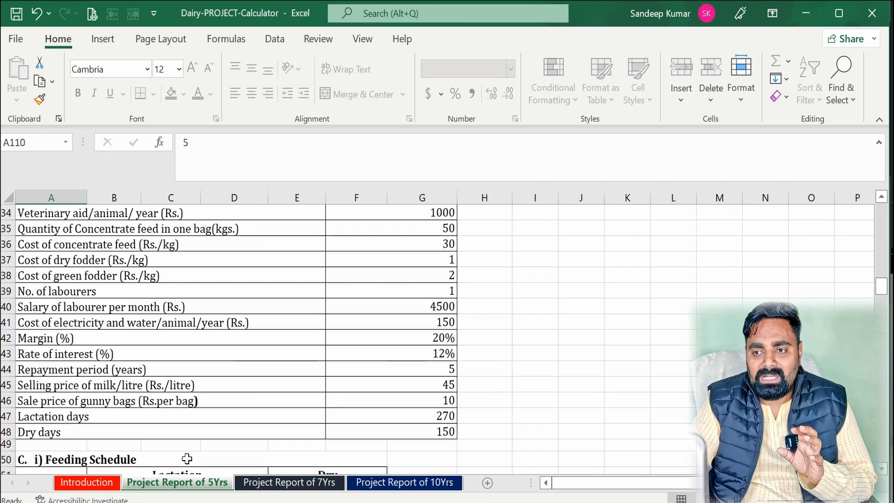
pyautogui.scroll(1, 186, 459)
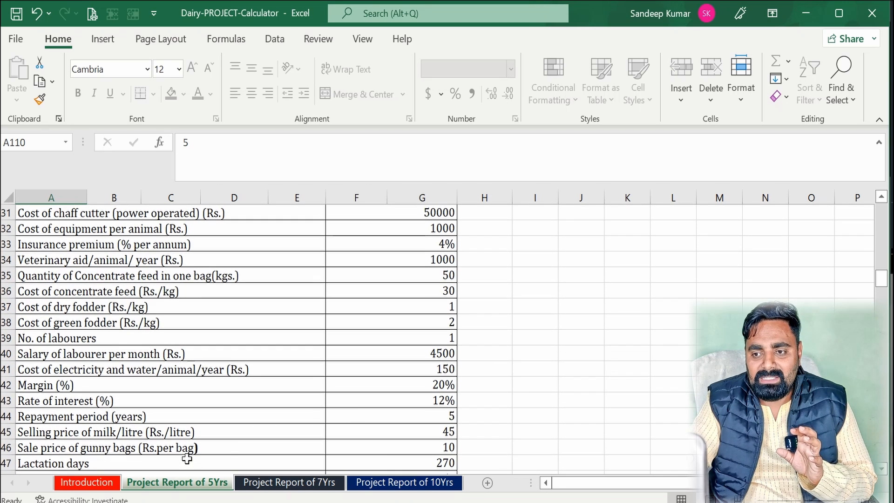
pyautogui.click(361, 413)
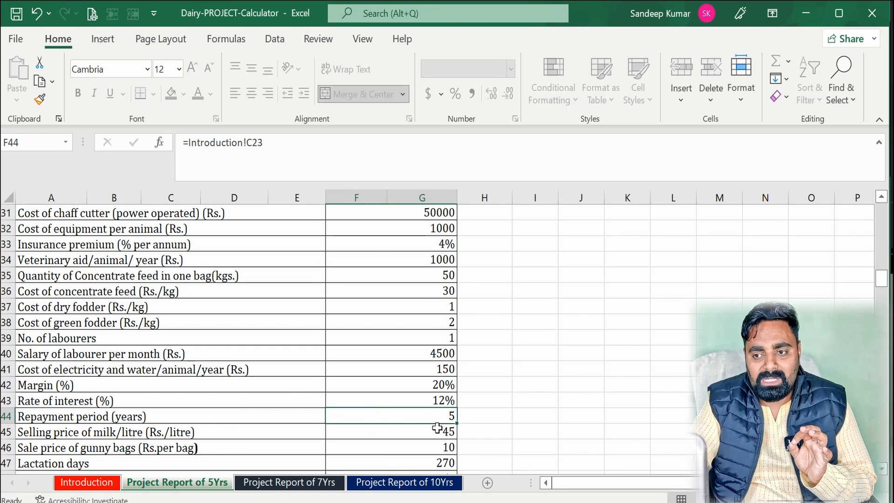
# Examine the final year in the 5-year report's Economics, BCR & IRR and Loan Repayment Schedule tables
pyautogui.scroll(-6, 329, 412)
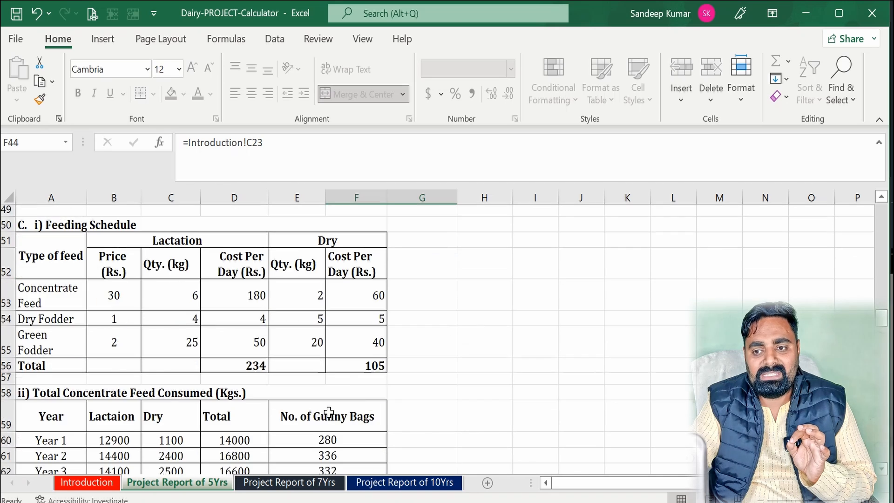
pyautogui.scroll(-5, 329, 412)
pyautogui.scroll(-1, 328, 412)
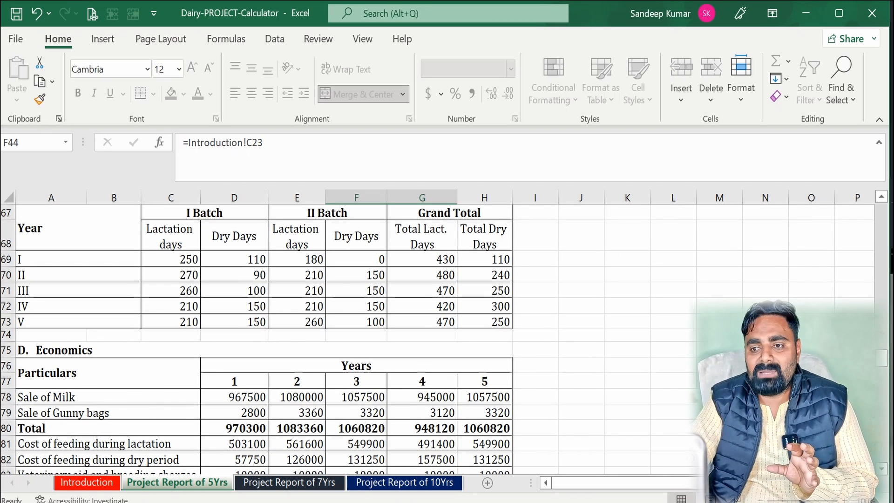
pyautogui.click(464, 379)
pyautogui.scroll(-4, 301, 372)
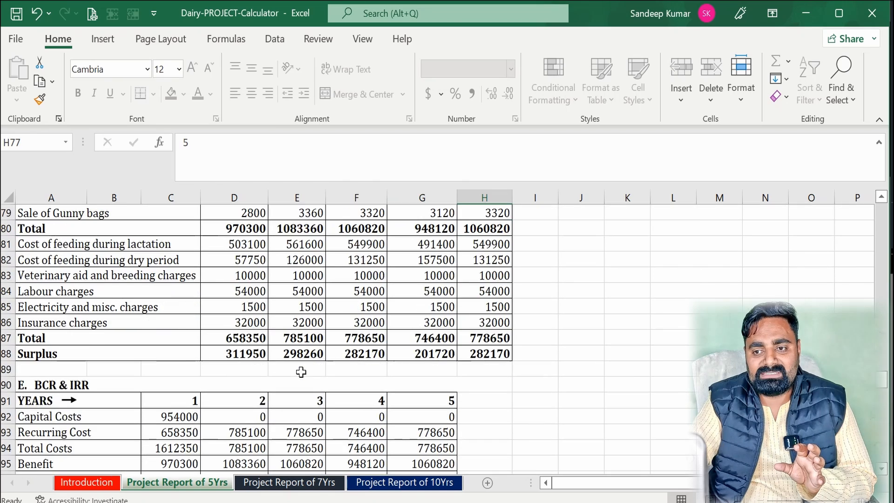
pyautogui.scroll(-2, 134, 396)
pyautogui.click(441, 306)
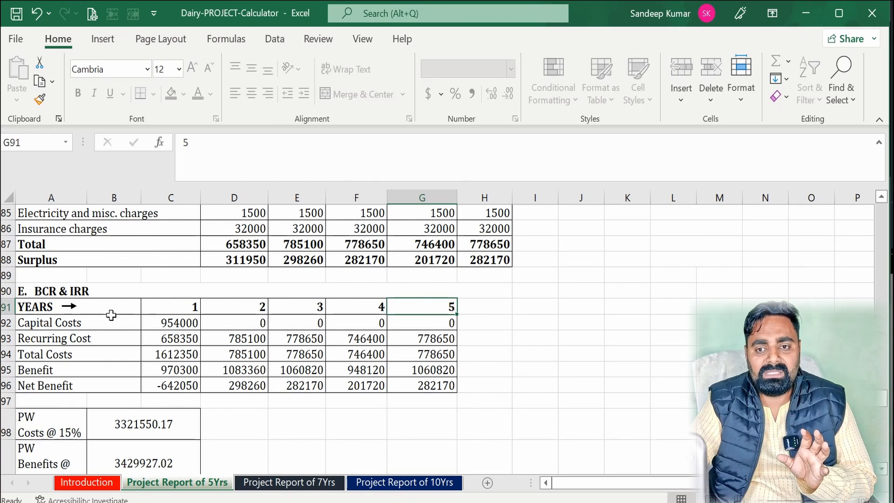
pyautogui.scroll(-6, 113, 334)
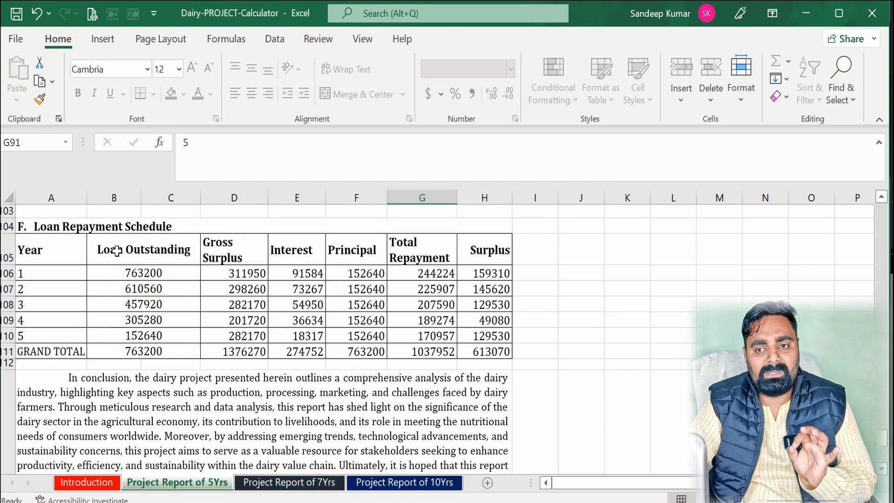
pyautogui.click(70, 334)
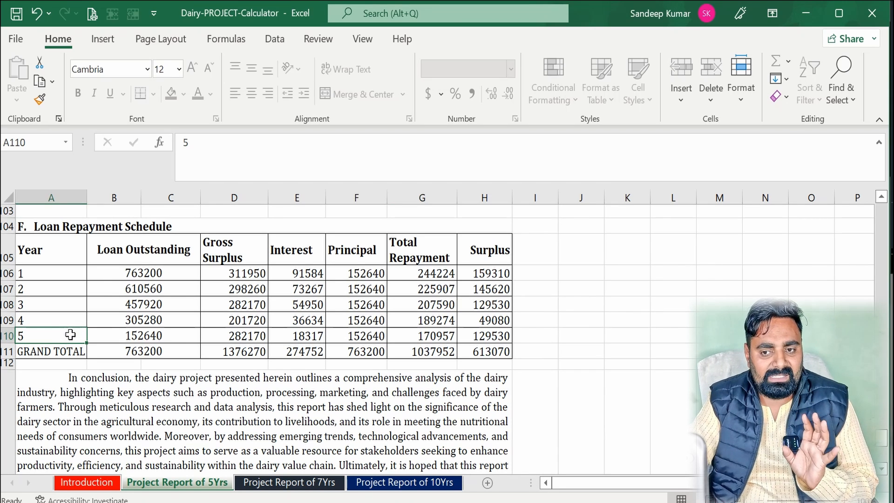
# On the Introduction sheet, set the Repayment Period to 7 years
pyautogui.click(86, 482)
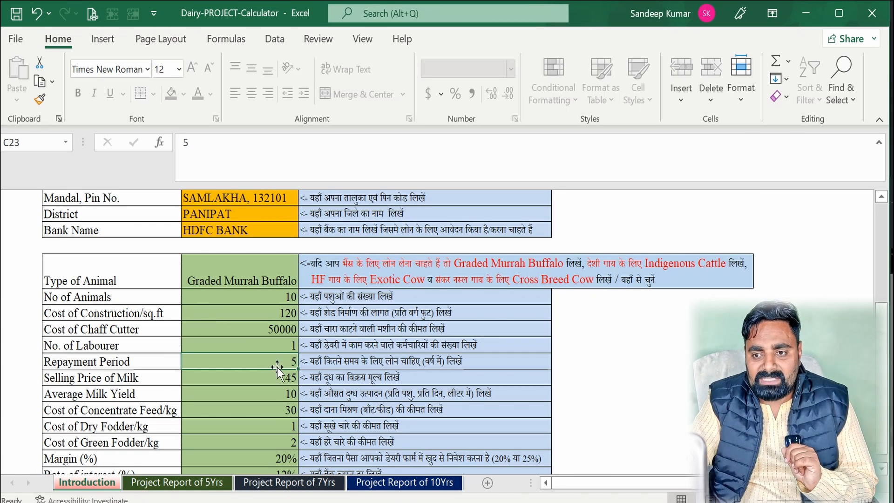
pyautogui.write('7')
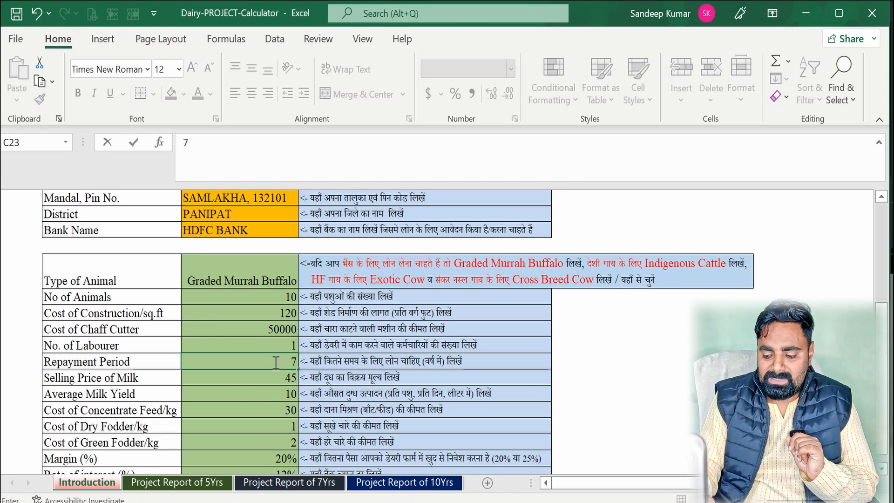
pyautogui.press('Return')
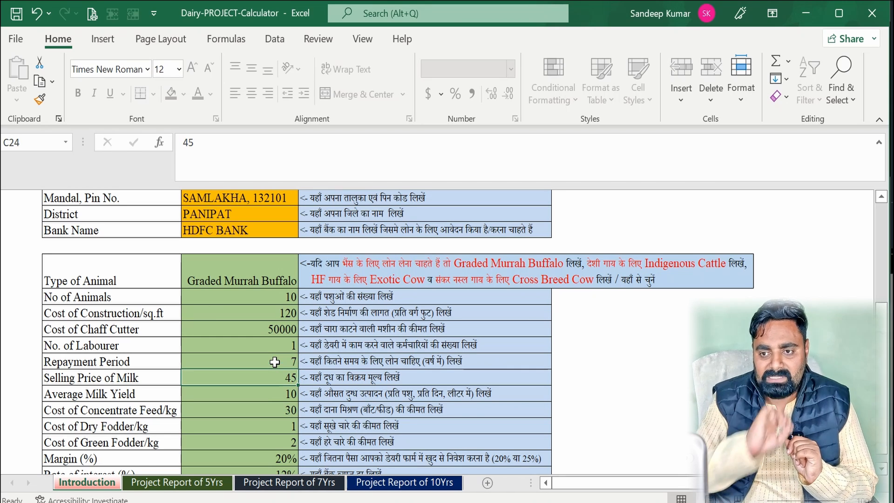
# On the Project Report of 7Yrs sheet, check the repayment period and the final year of the Economics, BCR & IRR and Loan Repayment Schedule tables
pyautogui.click(297, 484)
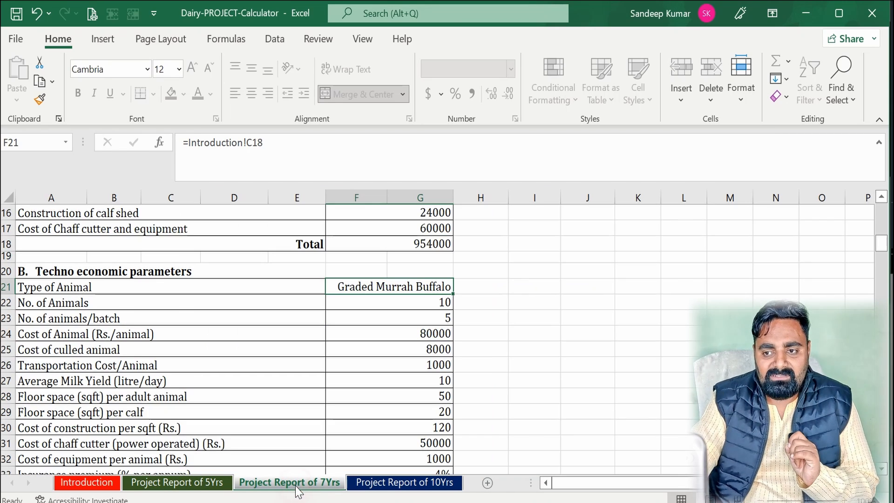
pyautogui.scroll(5, 321, 405)
pyautogui.scroll(-11, 317, 398)
pyautogui.click(371, 371)
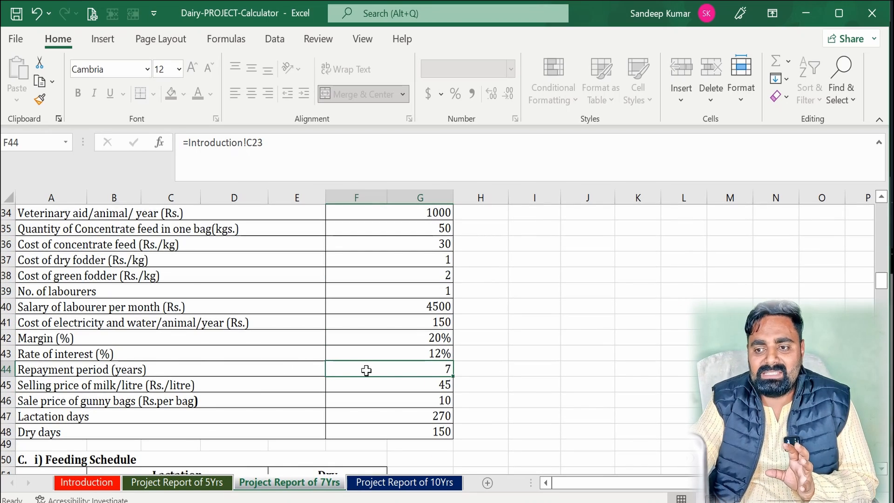
pyautogui.scroll(-13, 367, 370)
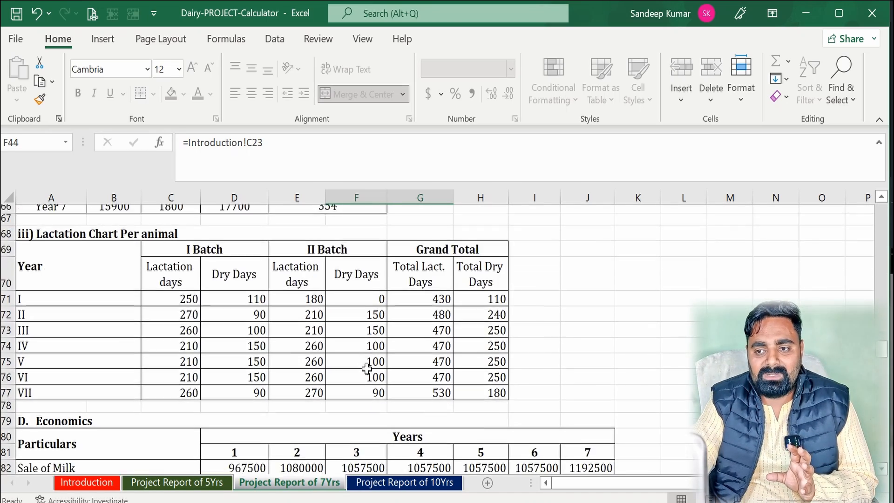
pyautogui.click(591, 336)
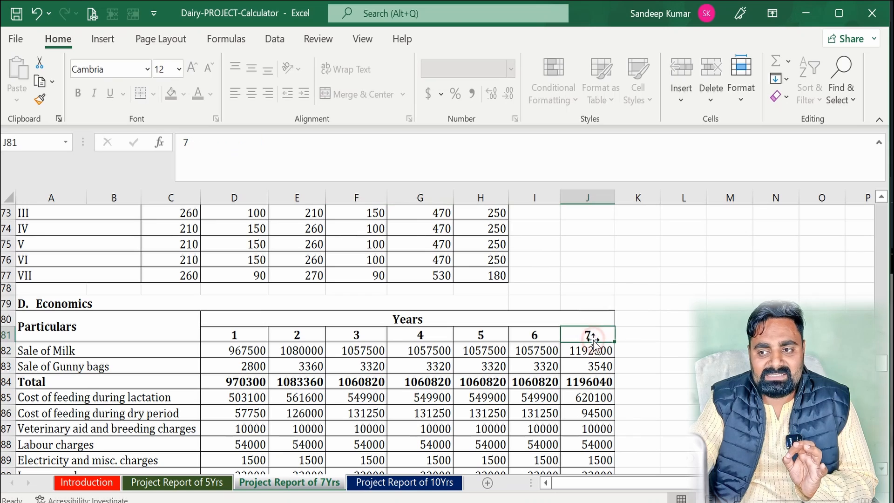
pyautogui.scroll(-6, 225, 404)
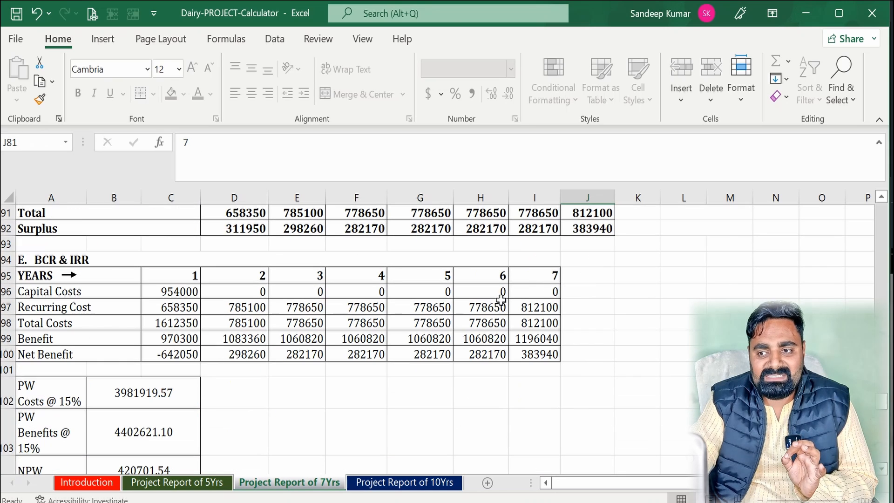
pyautogui.click(540, 279)
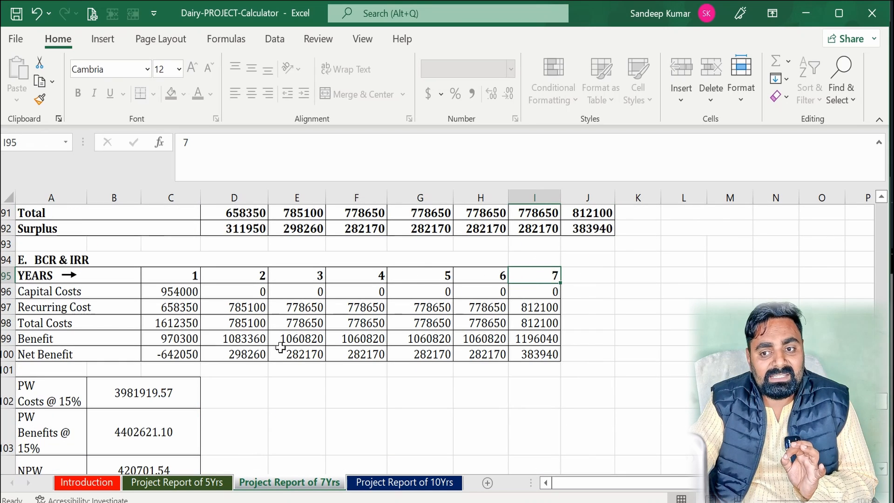
pyautogui.scroll(-5, 246, 357)
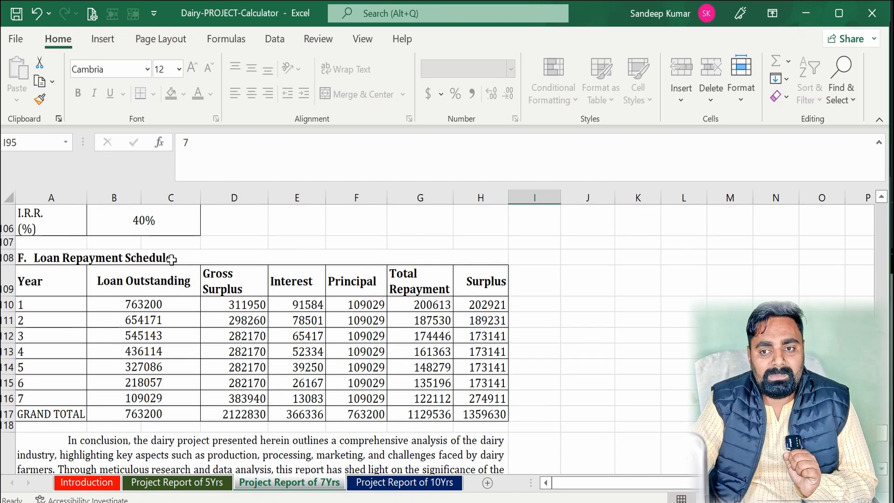
pyautogui.click(50, 398)
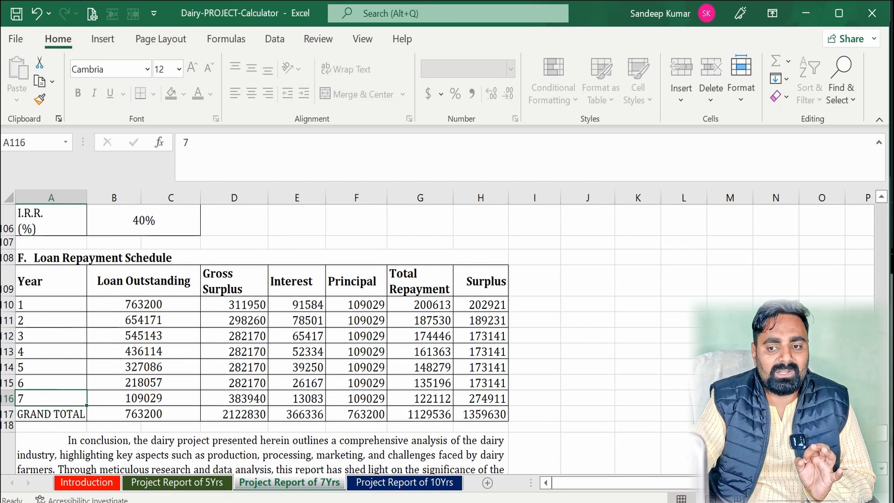
# On the Introduction sheet, set the Repayment Period to 10 years
pyautogui.click(87, 482)
pyautogui.click(288, 362)
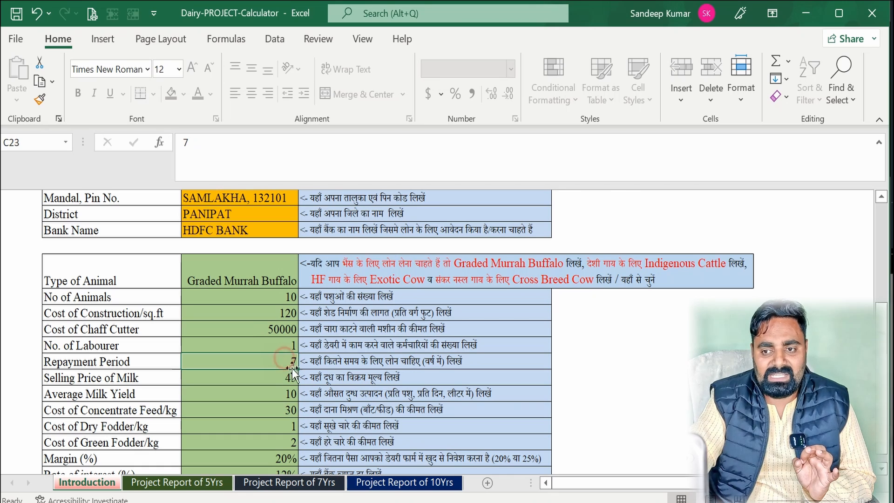
pyautogui.write('10')
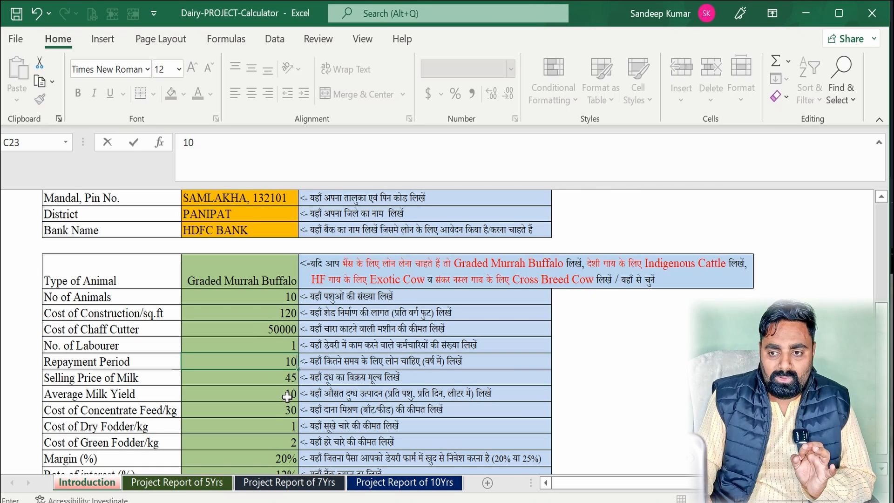
pyautogui.press('Return')
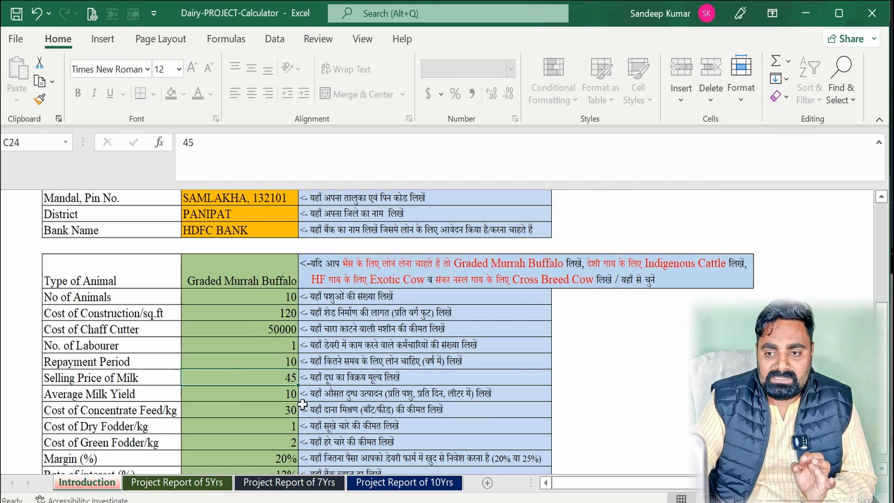
# On the Project Report of 10Yrs sheet, check the repayment period and the final year column of the Economics table
pyautogui.click(393, 484)
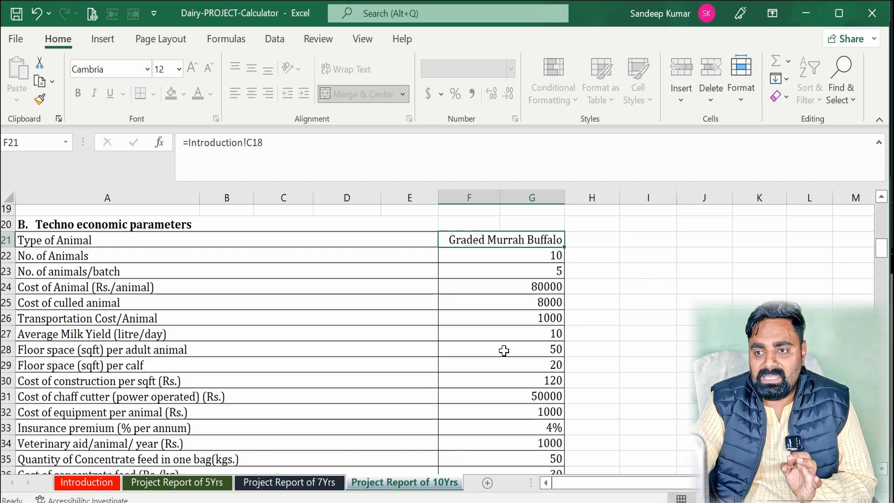
pyautogui.scroll(-6, 503, 352)
pyautogui.click(525, 324)
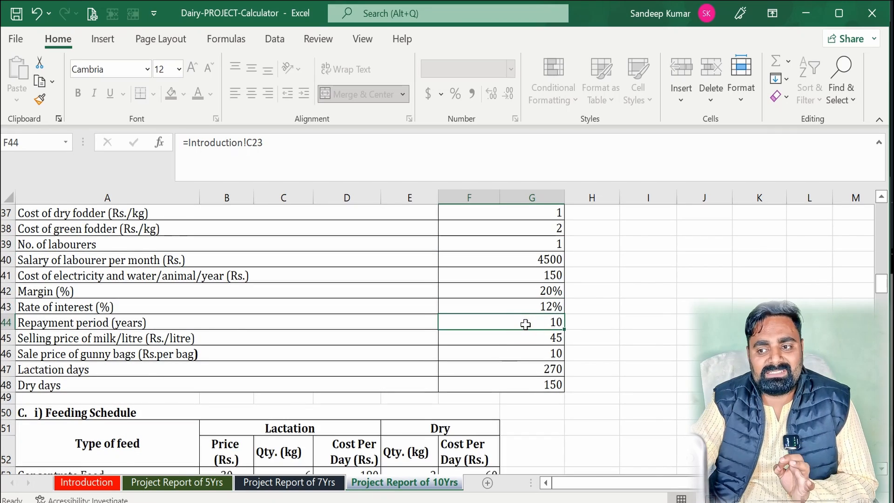
pyautogui.scroll(-9, 523, 324)
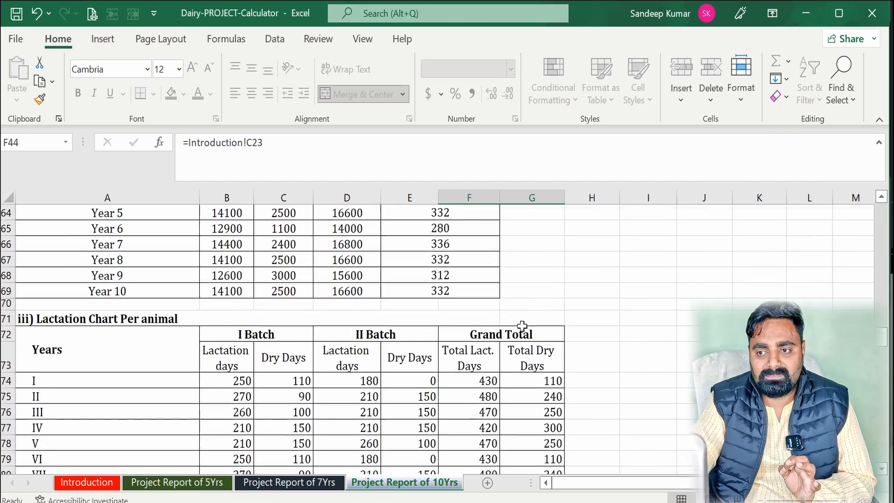
pyautogui.scroll(-6, 522, 325)
pyautogui.scroll(-1, 521, 325)
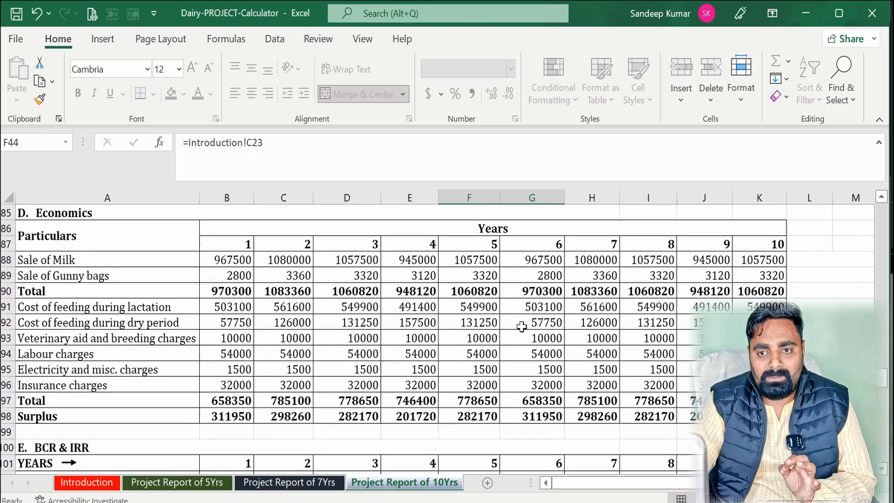
pyautogui.click(780, 244)
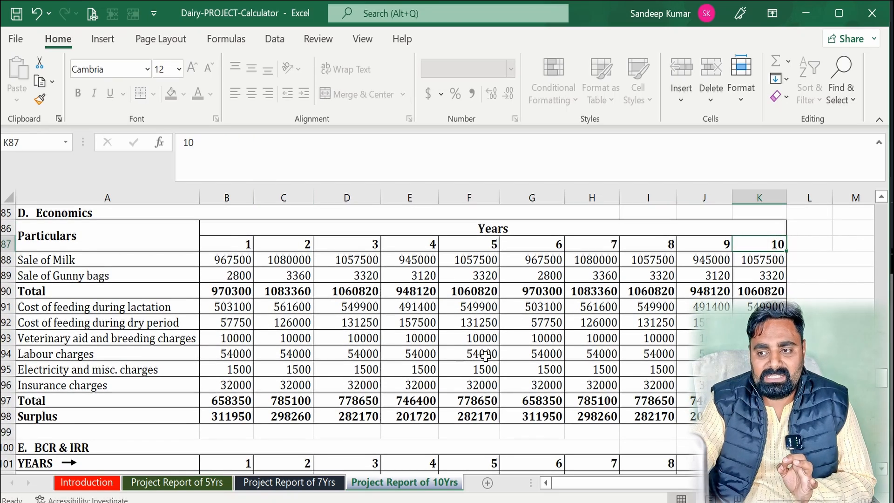
# Examine the final year in the 10-year report's BCR & IRR table and Loan Repayment Schedule
pyautogui.scroll(-3, 486, 356)
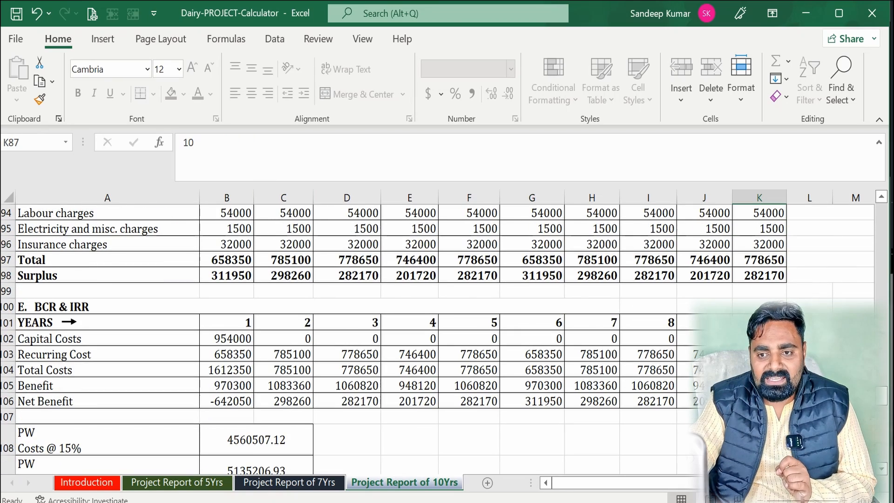
pyautogui.click(758, 322)
pyautogui.scroll(-3, 535, 349)
pyautogui.scroll(-3, 535, 349)
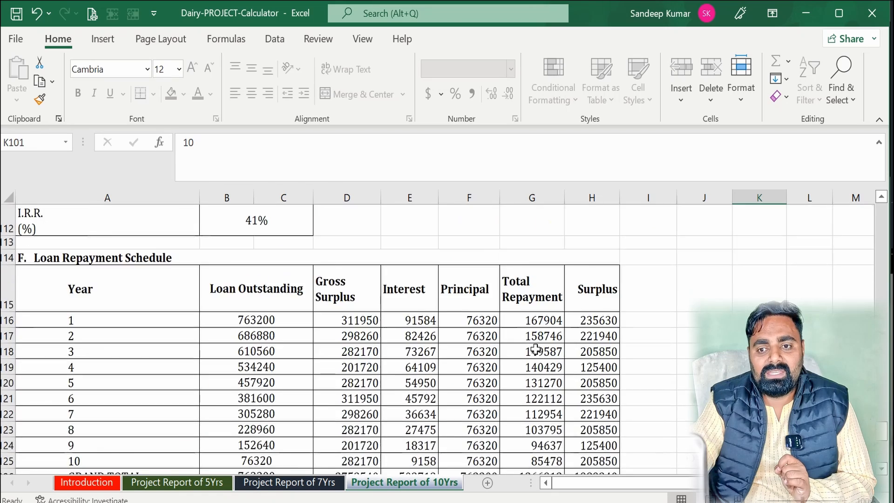
pyautogui.scroll(-1, 114, 280)
pyautogui.scroll(-1, 114, 280)
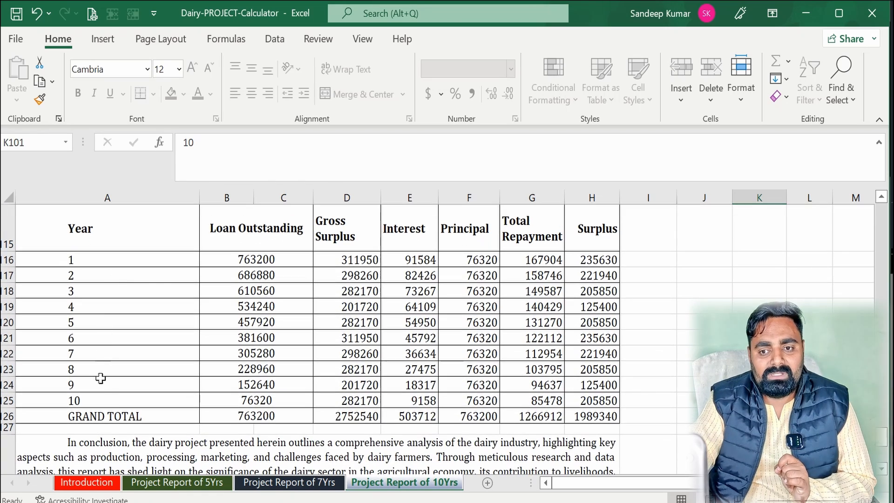
pyautogui.click(116, 398)
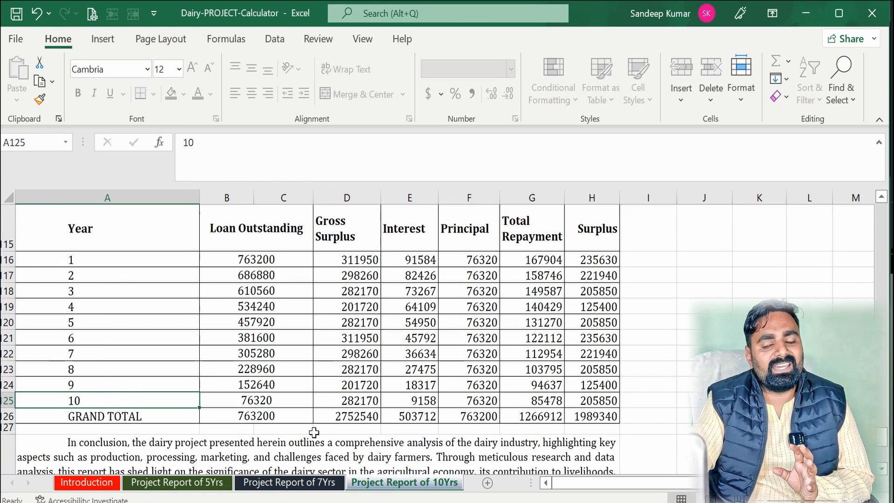